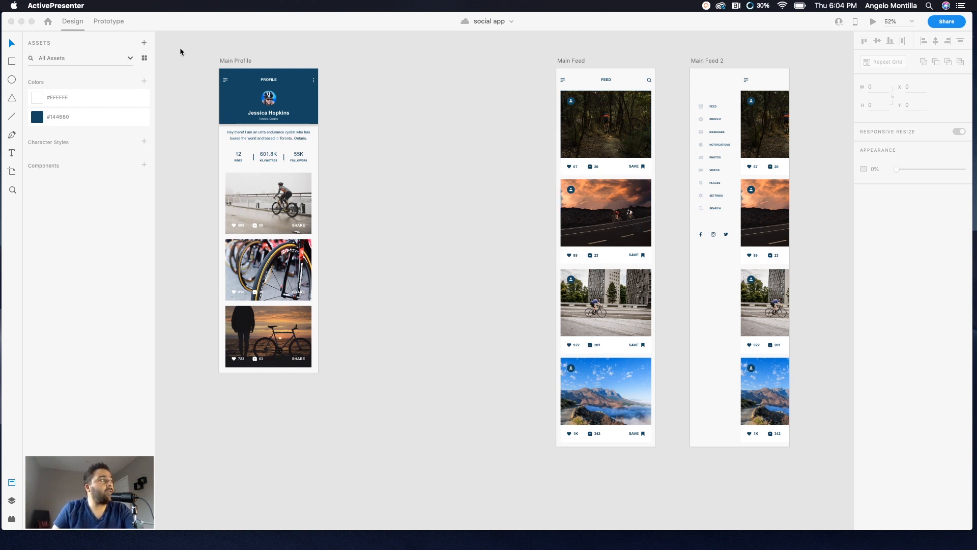
Step: Duplicate the Main Profile artboard
left_click(73, 24)
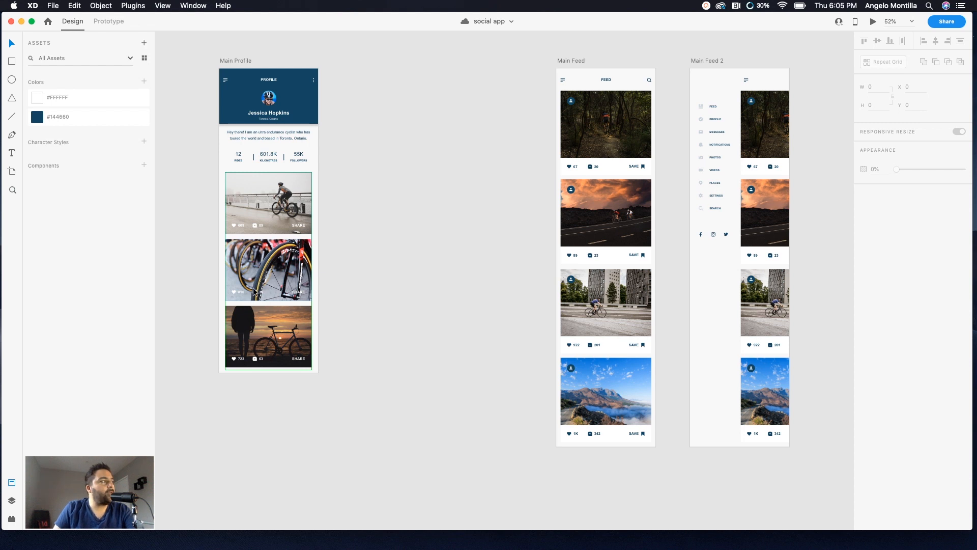
left_click(237, 61)
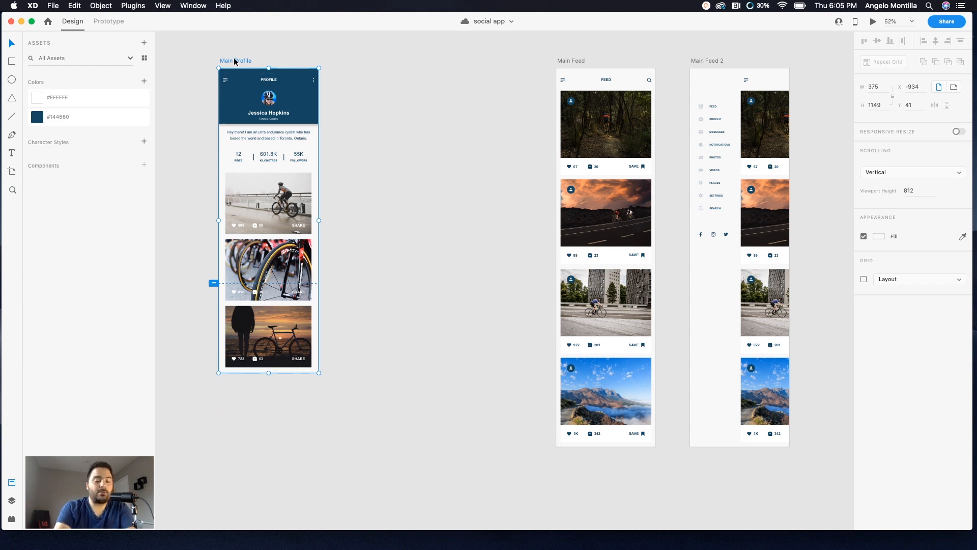
key("super+d")
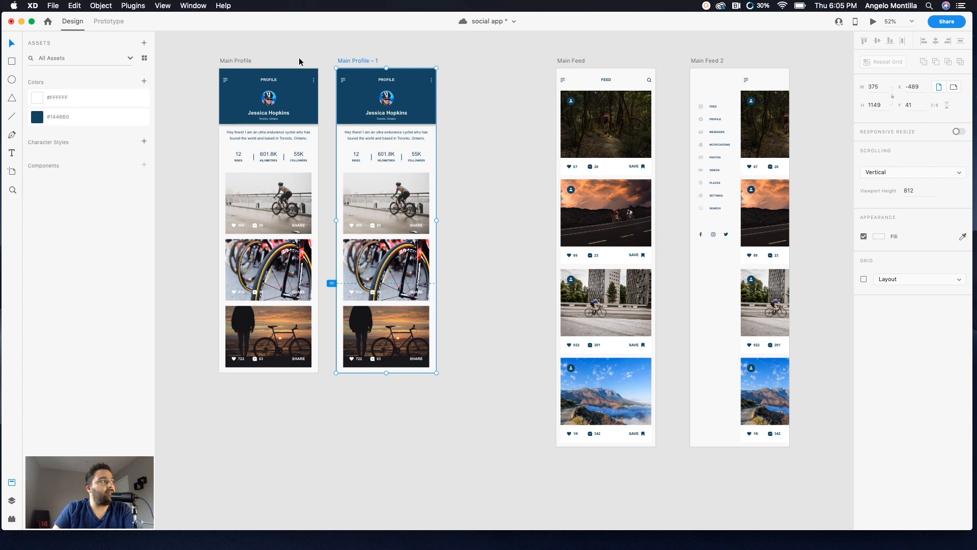
Step: Rename the duplicated artboard as Main Profile 2 and move it slightly to the right
double_click(358, 60)
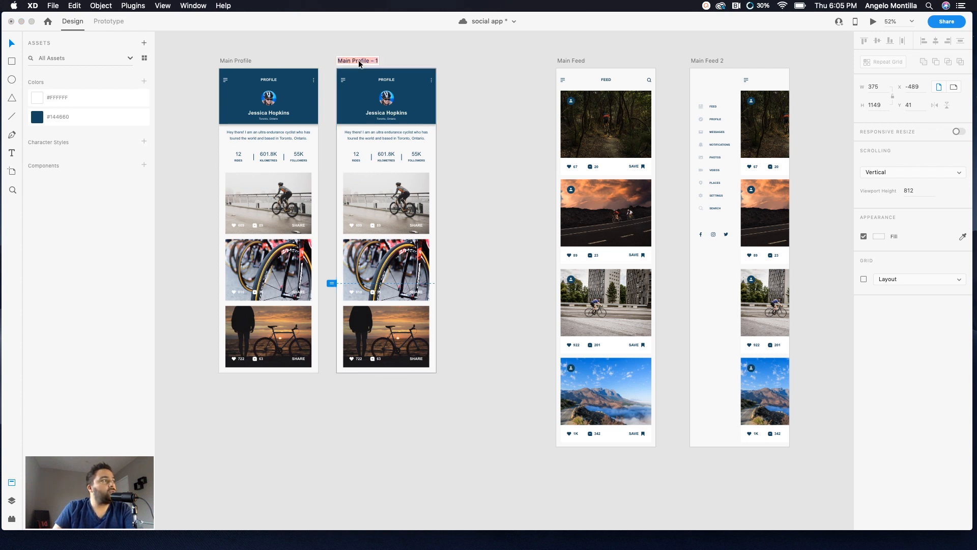
type("M")
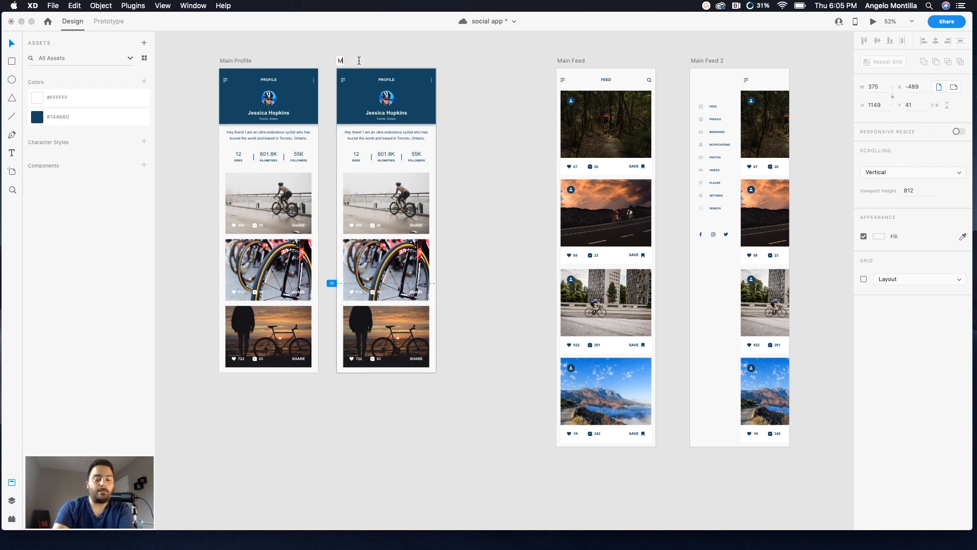
type("ain Prof")
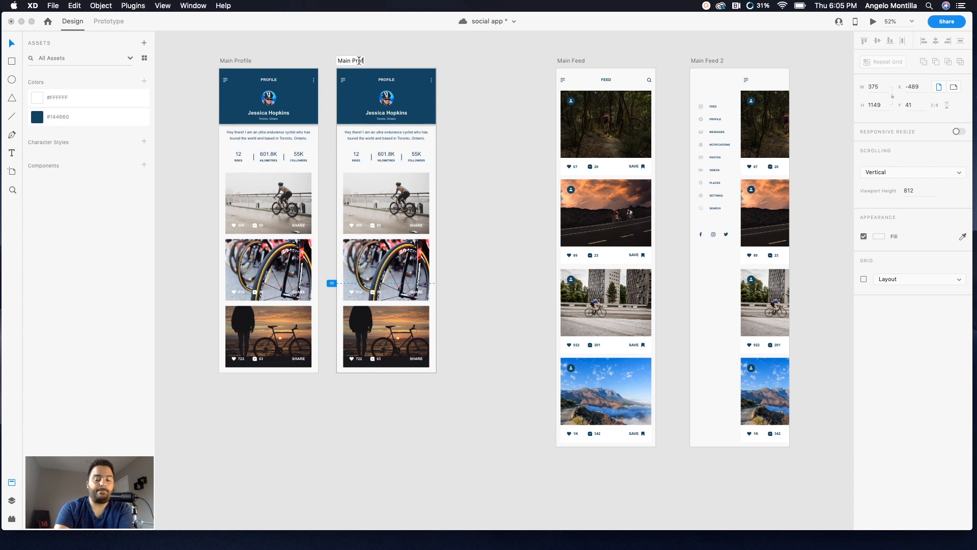
type("ile 2")
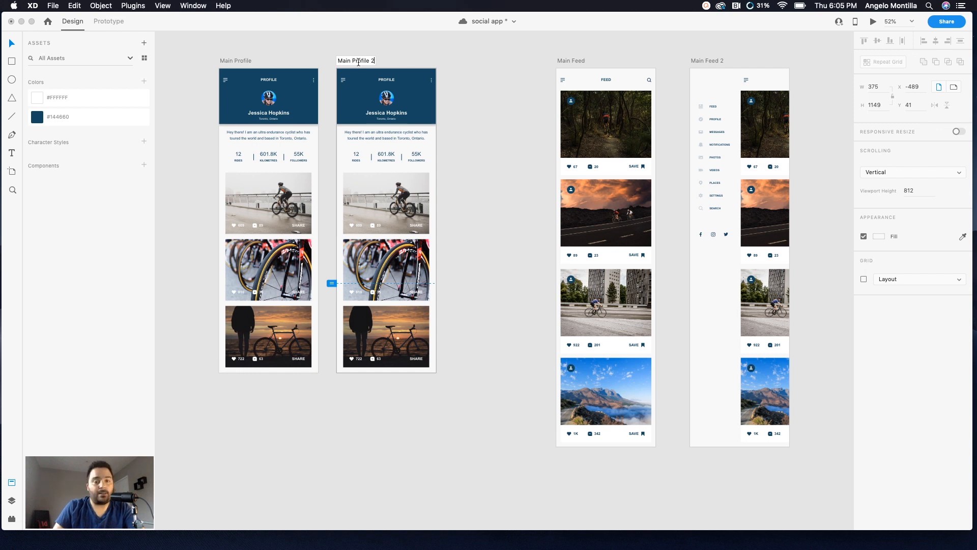
left_click(344, 63)
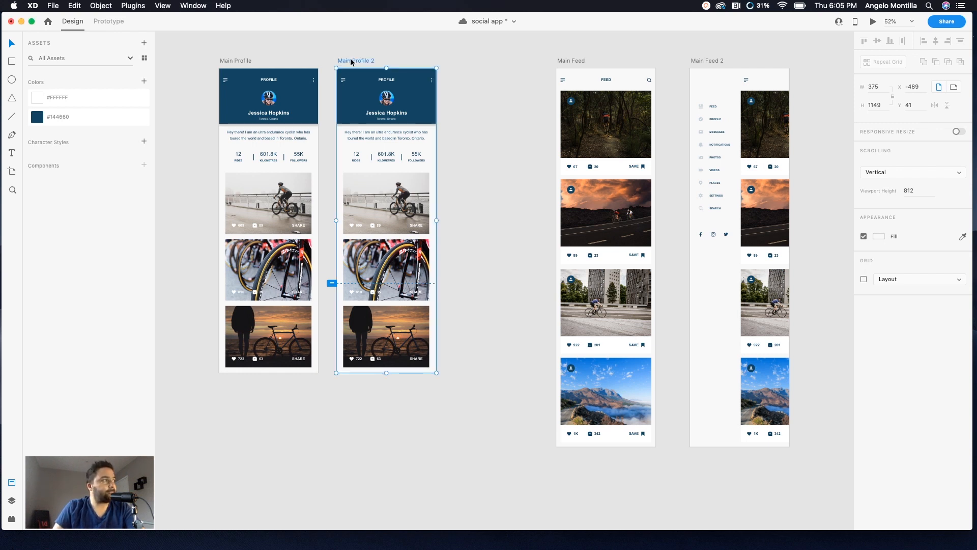
left_click_drag(353, 60, 374, 60)
left_click(344, 45)
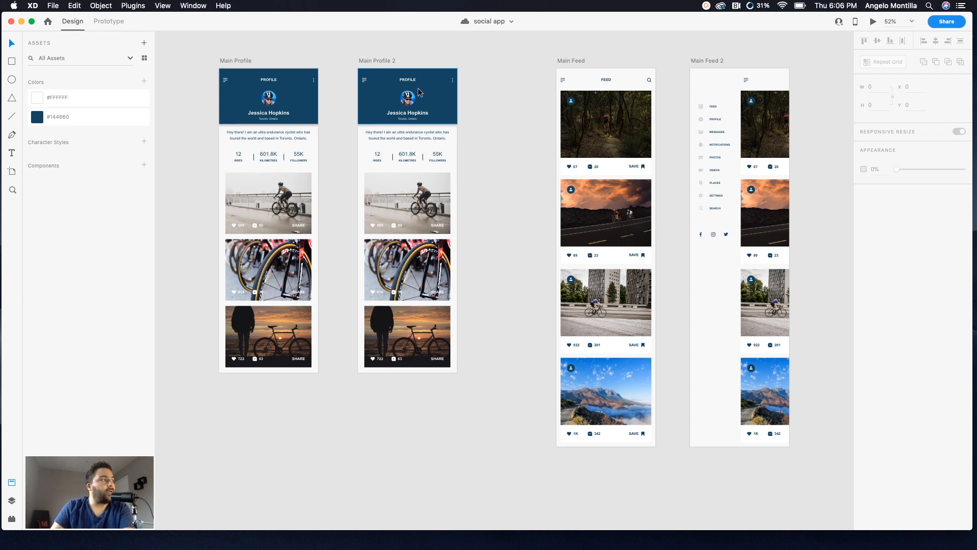
Step: Select the profile header and bio content in Main Profile 2 and shift it right to x 146
scroll(395, 101, "up", 1)
scroll(395, 102, "up", 5)
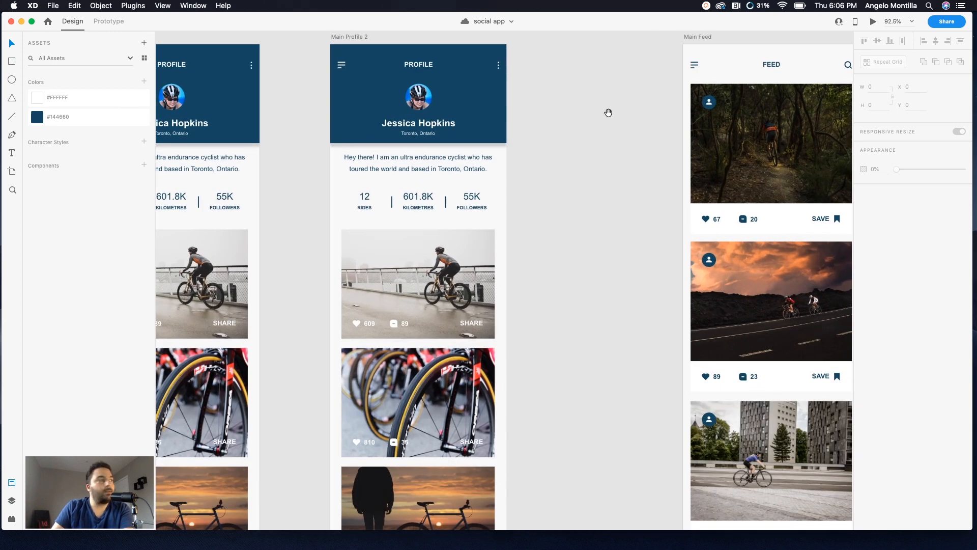
left_click_drag(608, 113, 601, 155)
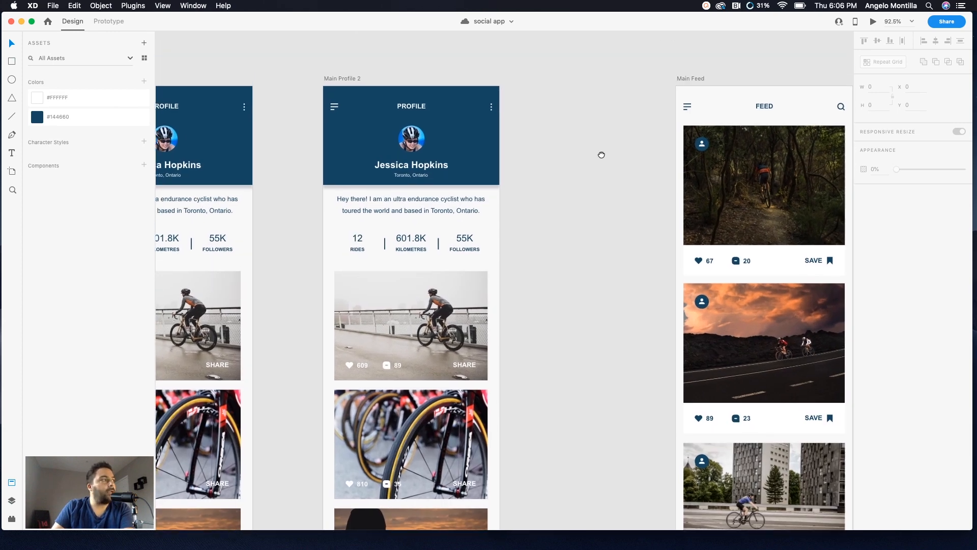
left_click(418, 138)
left_click(414, 112)
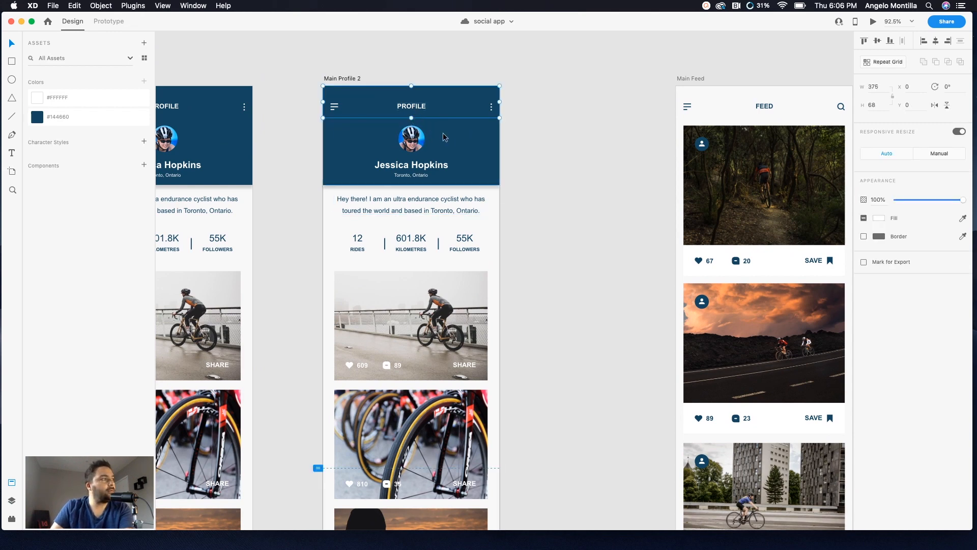
left_click(484, 128, "shift")
left_click(424, 134, "shift")
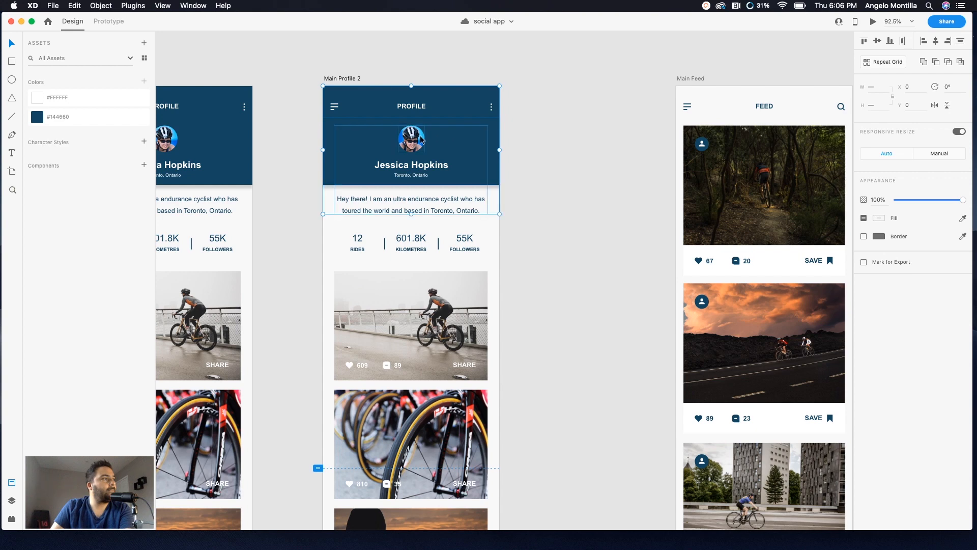
key("Right")
key("Right")
key("Right")
key("Right")
key("Right")
key("Right")
key("Right")
key("Right")
key("Right")
key("Right")
key("Right")
key("Right")
key("Right")
key("Right")
key("Right")
key("Right")
key("Right")
key("Right")
key("Right")
key("Right")
key("Right")
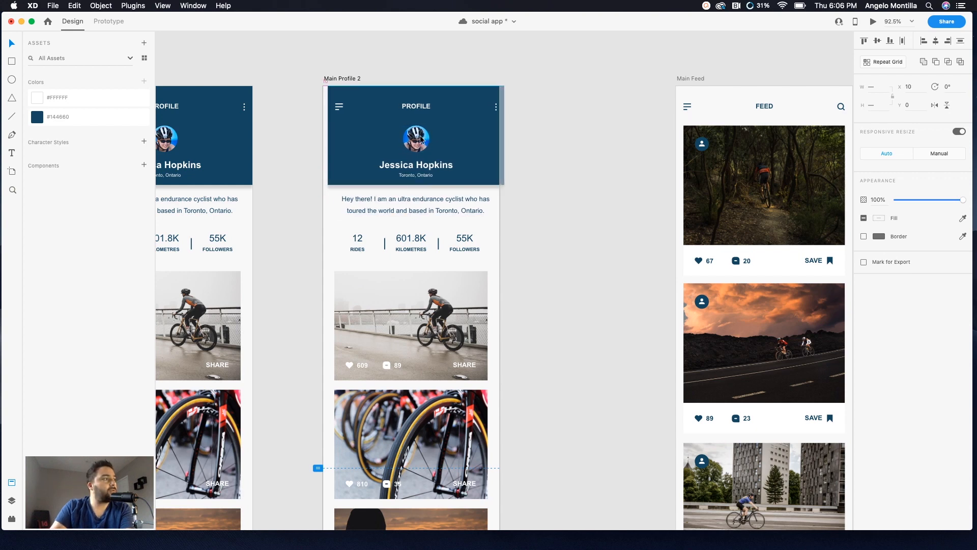
key("Right")
key("Right")
key("Right")
key("Right")
key("Right")
key("Right")
key("Right")
key("Right")
key("Right")
key("Right")
key("Right")
key("Right")
key("Right")
key("Right")
key("Right")
key("Right")
key("Right")
key("Right")
key("Right")
key("Right")
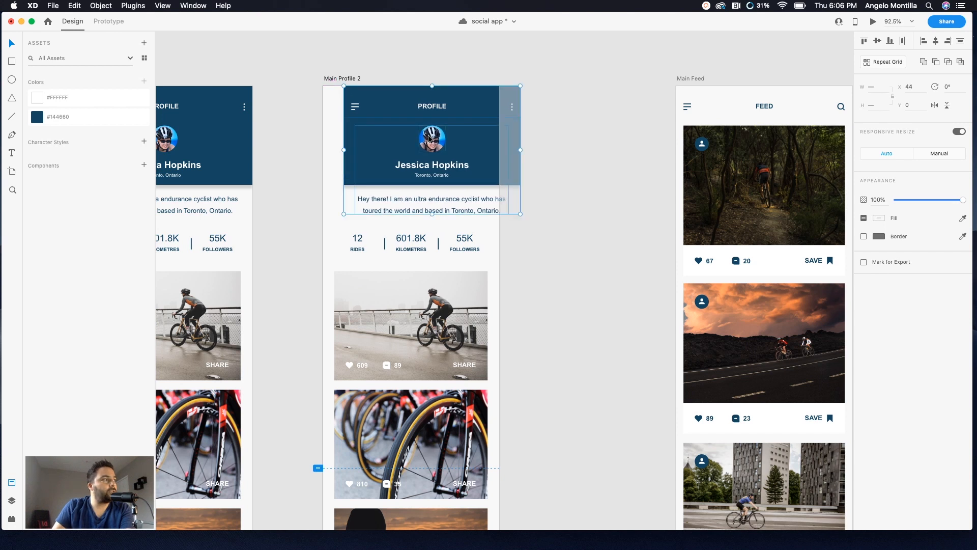
left_click_drag(428, 135, 475, 139)
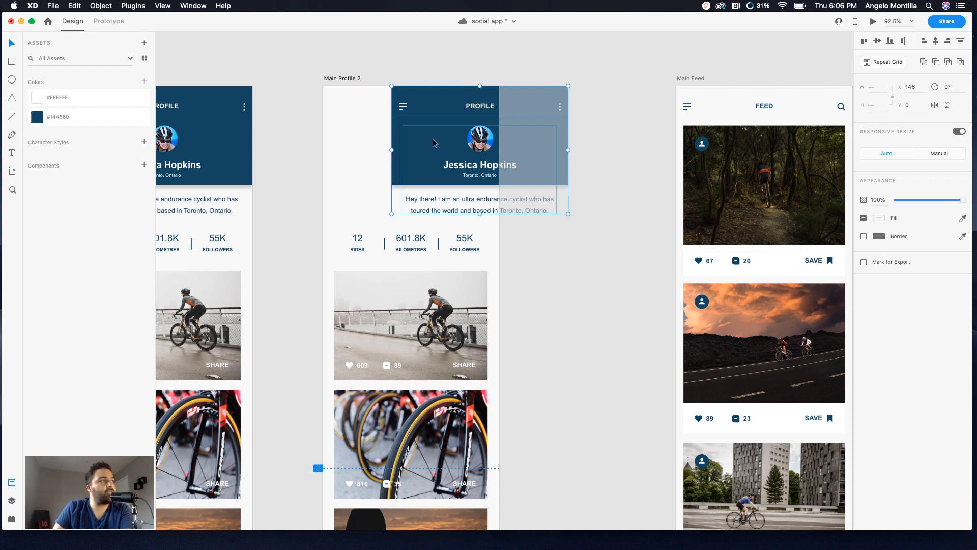
left_click(362, 152)
Step: Select the stats row and photo cards in Main Profile 2, move them right to x 146, and save the file
scroll(361, 152, "down", 5)
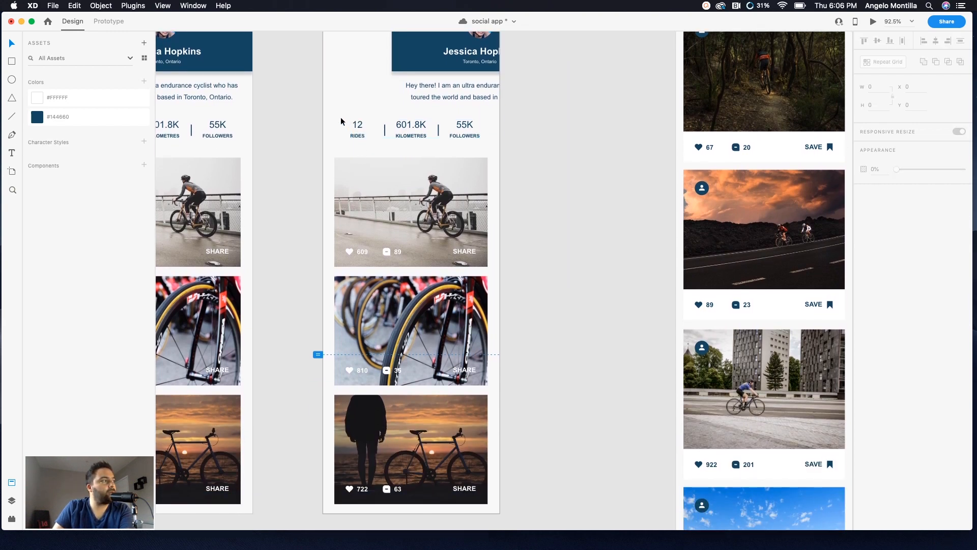
left_click_drag(341, 119, 484, 461)
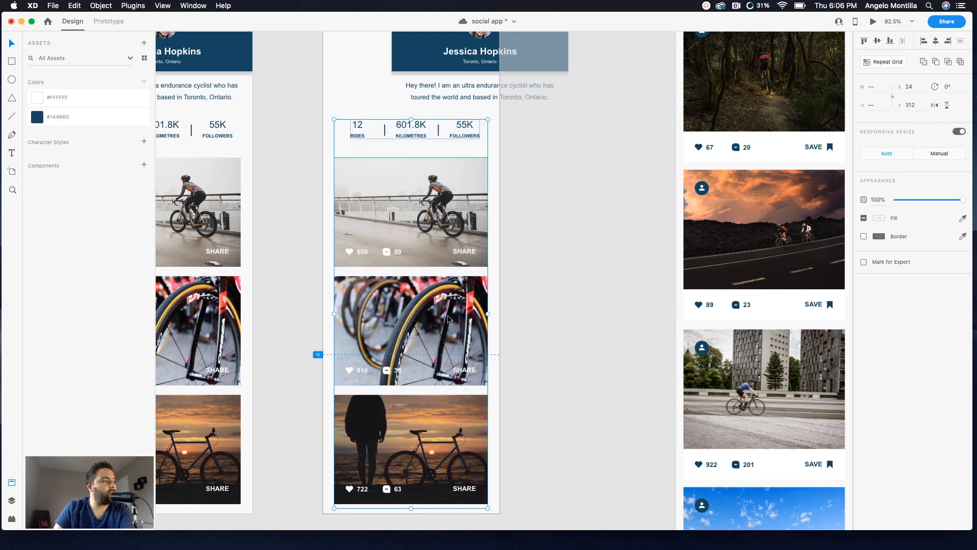
left_click_drag(448, 318, 505, 312)
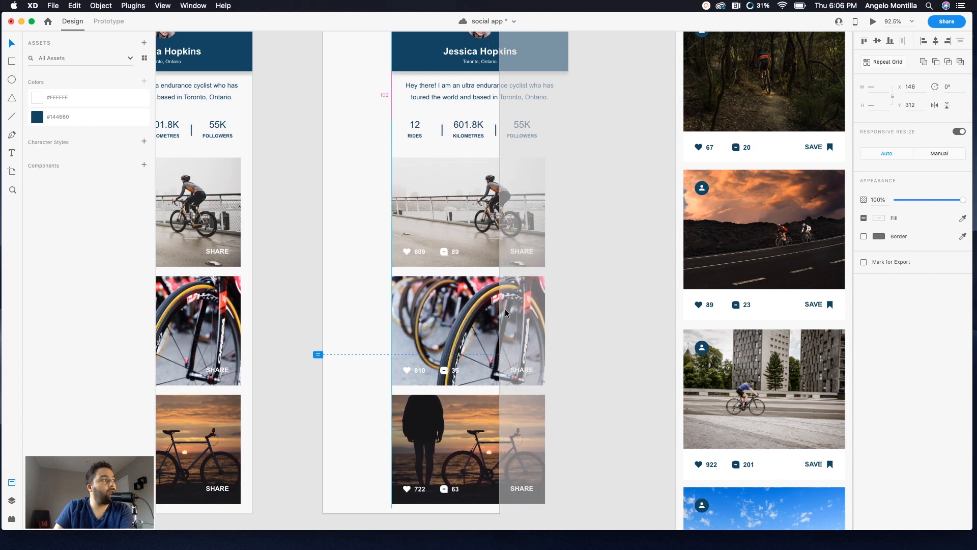
left_click_drag(505, 309, 505, 309)
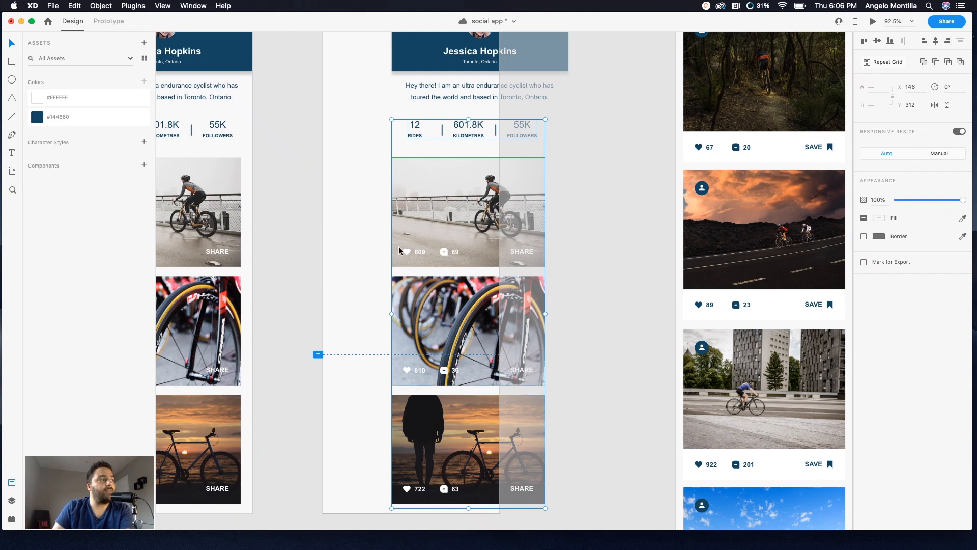
scroll(572, 282, "up", 5)
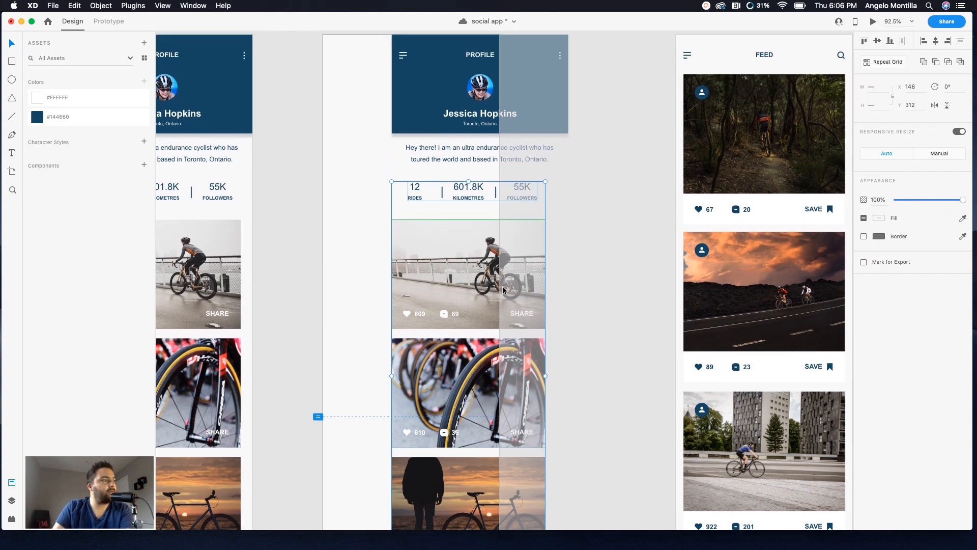
key("super+s")
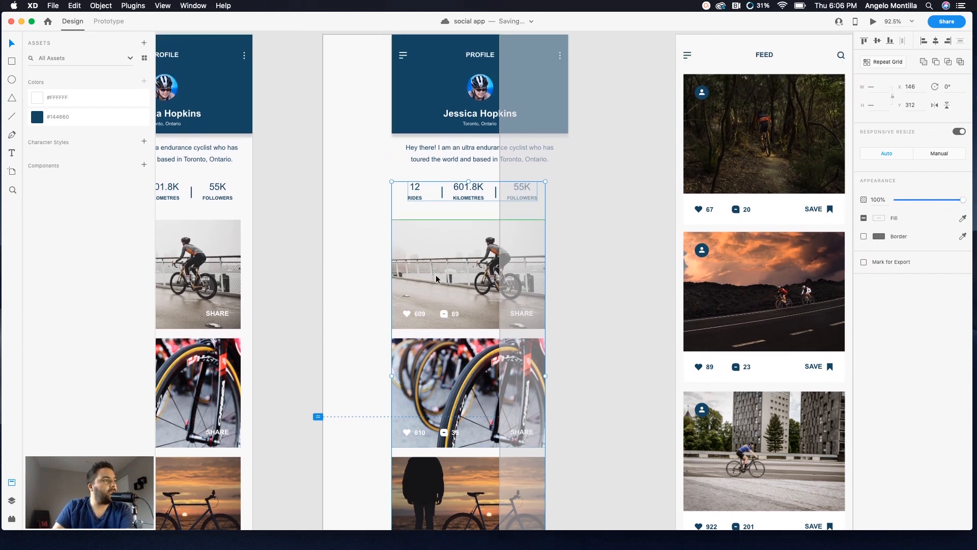
mouse_move(436, 273)
left_mouse_down()
mouse_move(462, 277)
mouse_move(437, 278)
left_mouse_up()
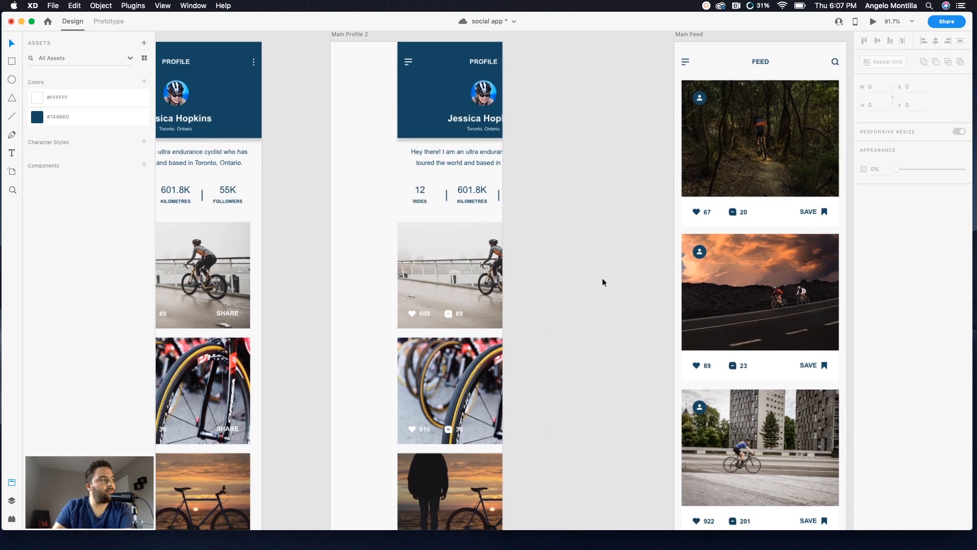
Step: Copy the side navigation menu from Main Feed 2 and paste it into the Main Profile 2 artboard
scroll(603, 278, "down", 3)
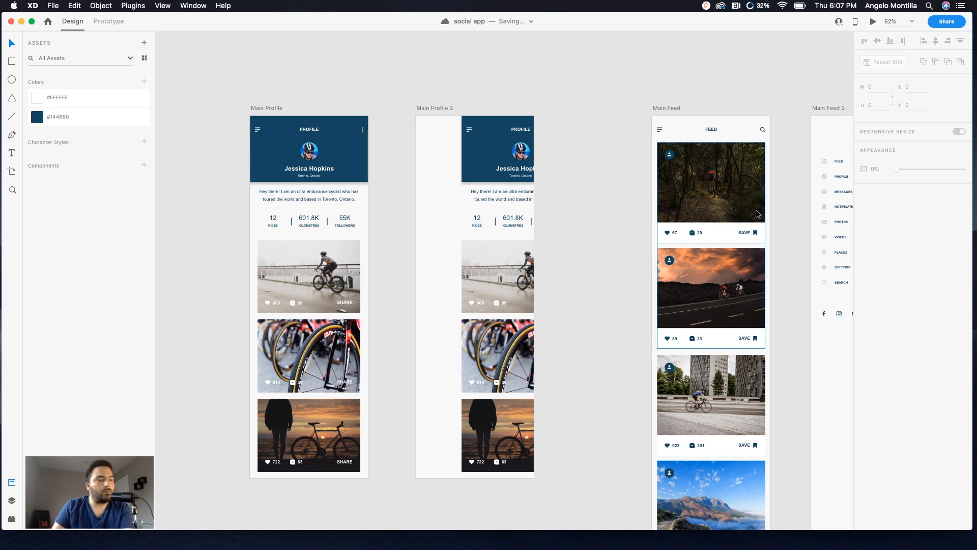
scroll(808, 223, "right", 5)
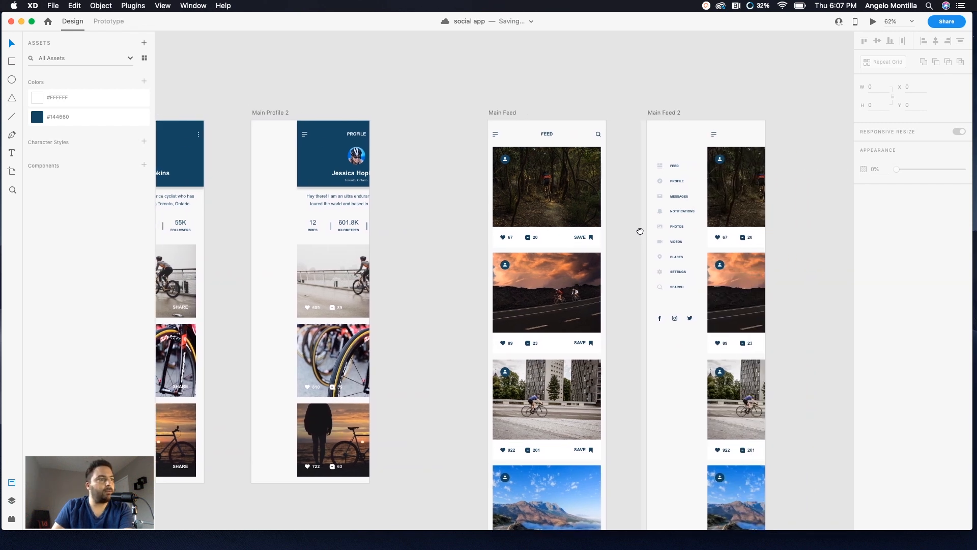
left_click(673, 168)
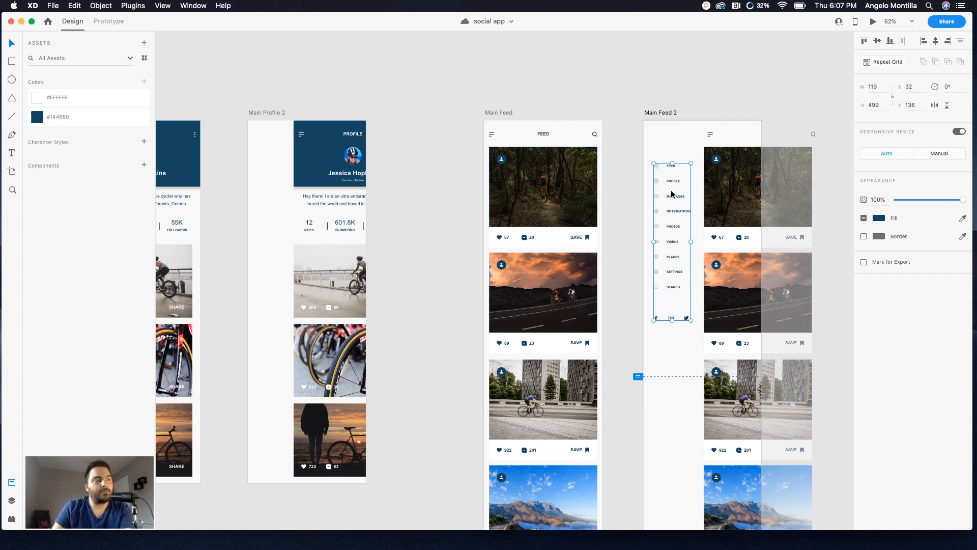
left_click(408, 186)
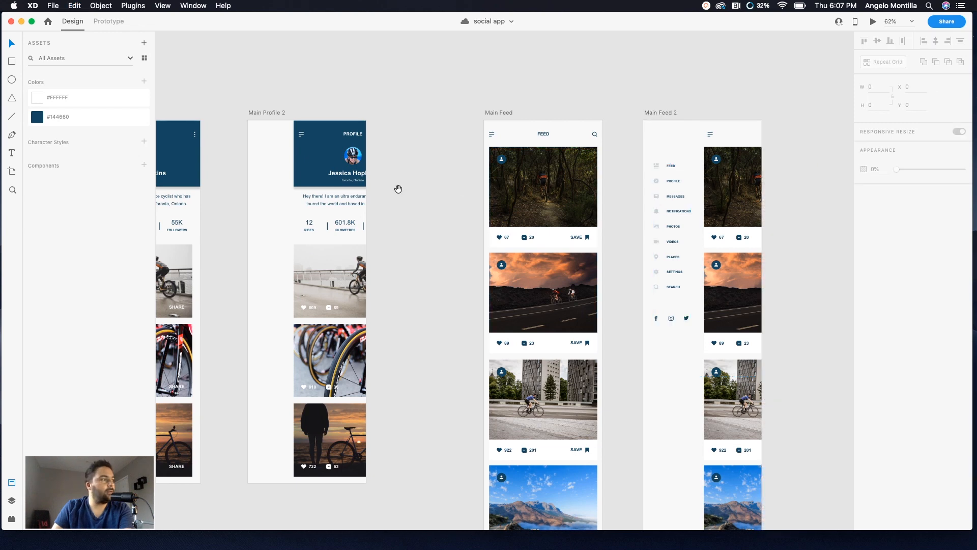
left_click_drag(397, 188, 618, 179)
left_click(485, 104)
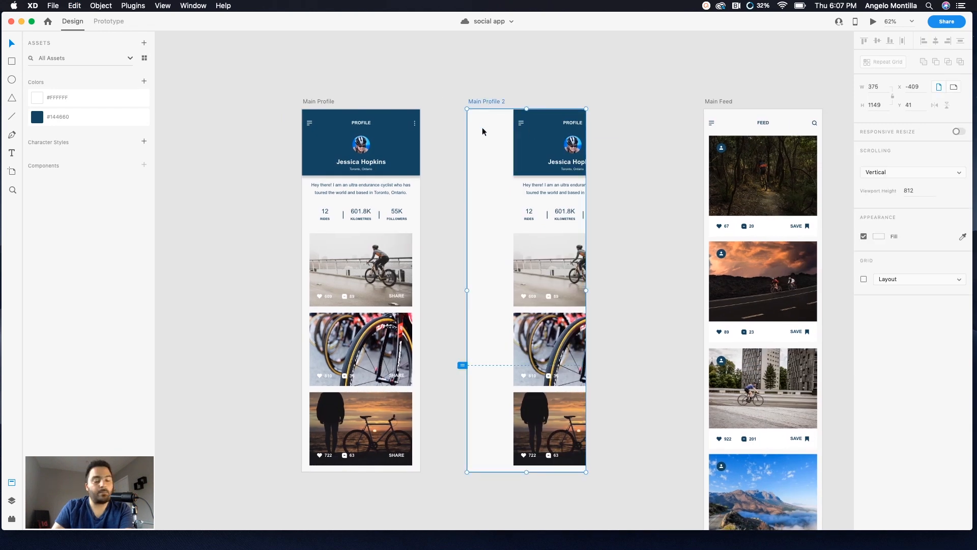
key("super+v")
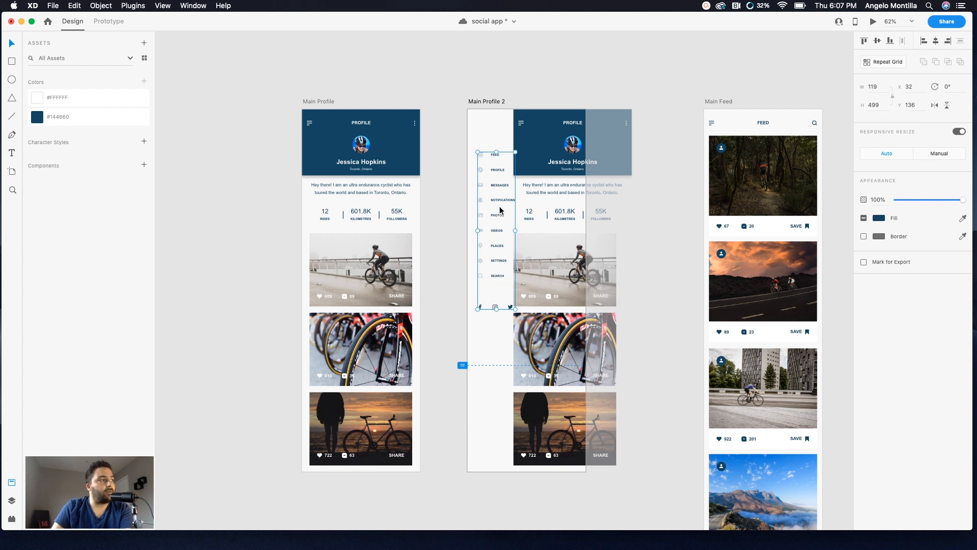
Step: Select all the profile content in Main Profile 2 and move it further right to x 188
scroll(727, 250, "right", 5)
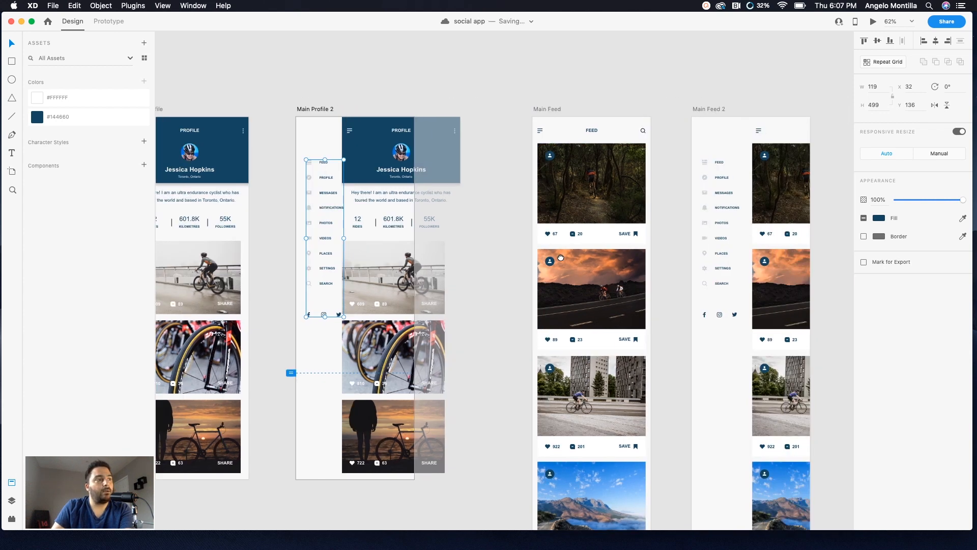
left_click_drag(554, 249, 646, 231)
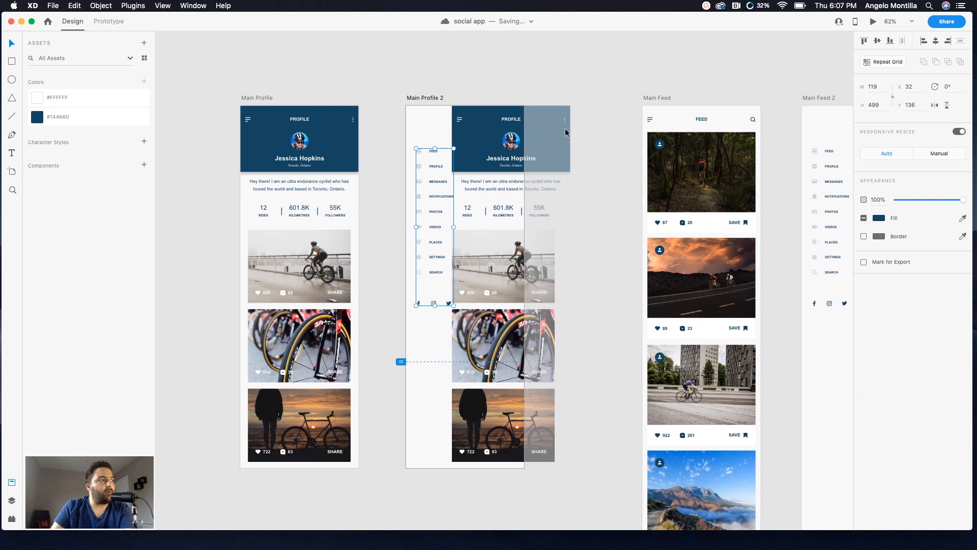
left_click(560, 112)
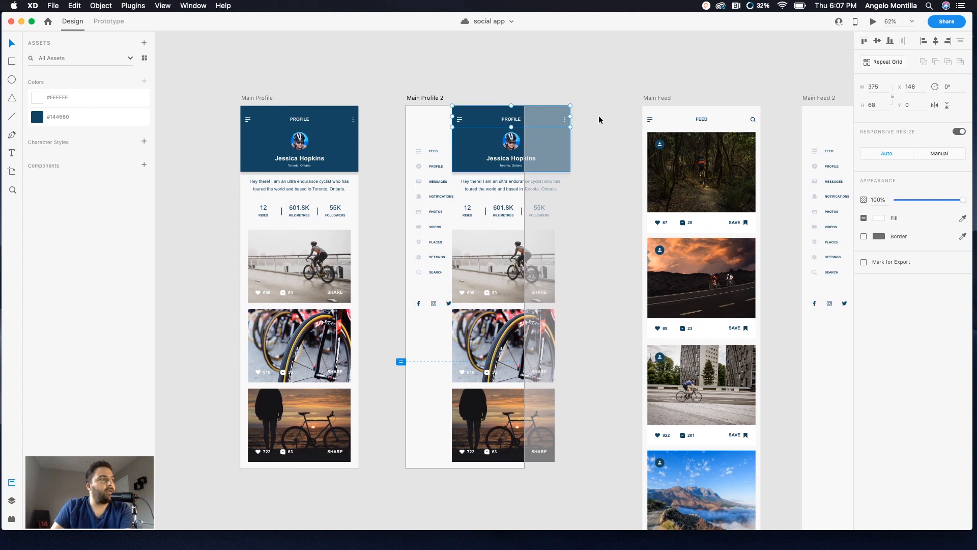
left_click(590, 103)
left_click(435, 98)
left_click_drag(589, 105, 458, 456)
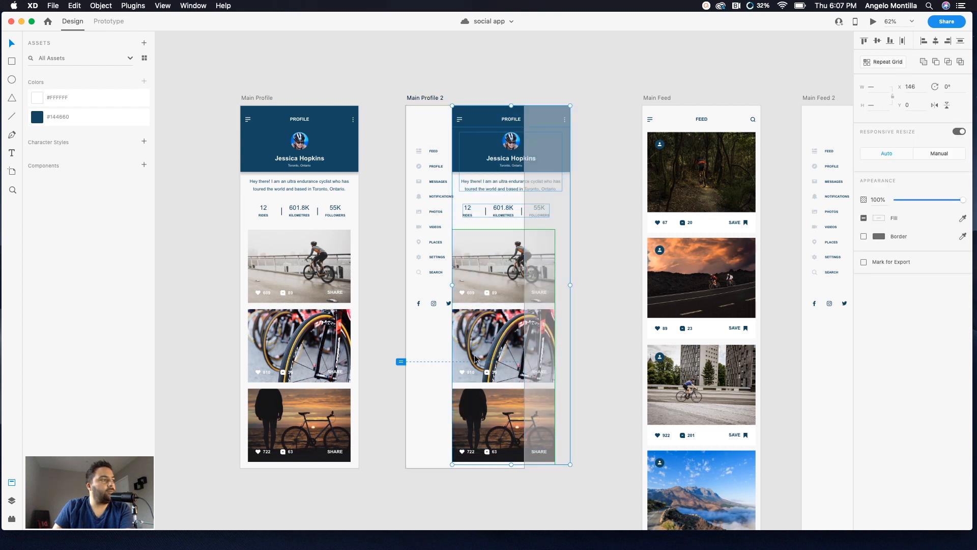
left_click_drag(483, 268, 495, 268)
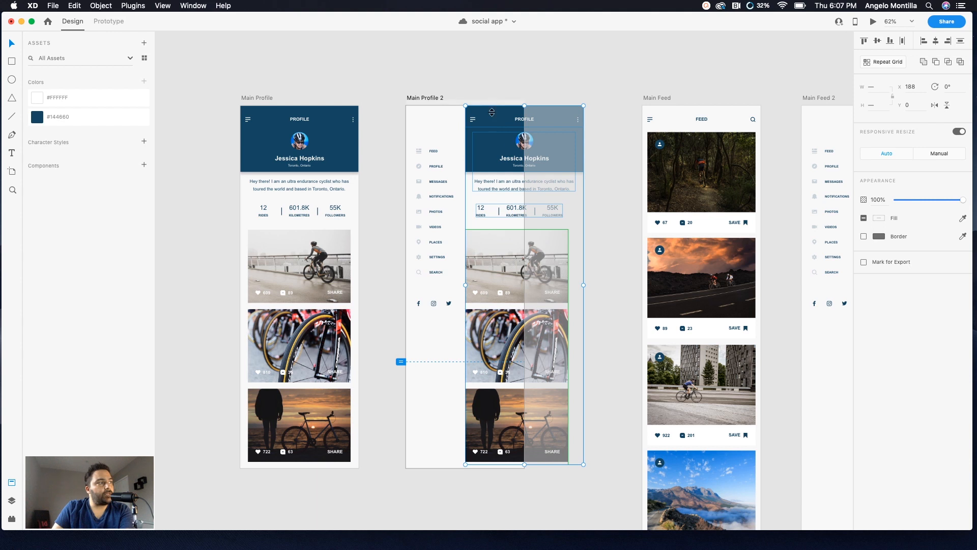
left_click(606, 193)
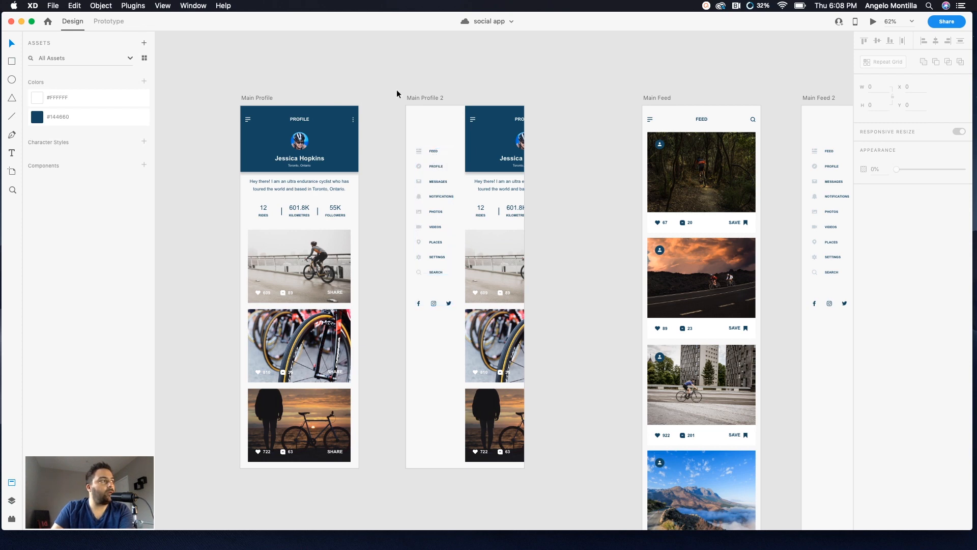
Step: Look over the Main Profile, Main Profile 2 and Main Feed artboards side by side
left_click_drag(373, 96, 378, 95)
scroll(378, 95, "right", 5)
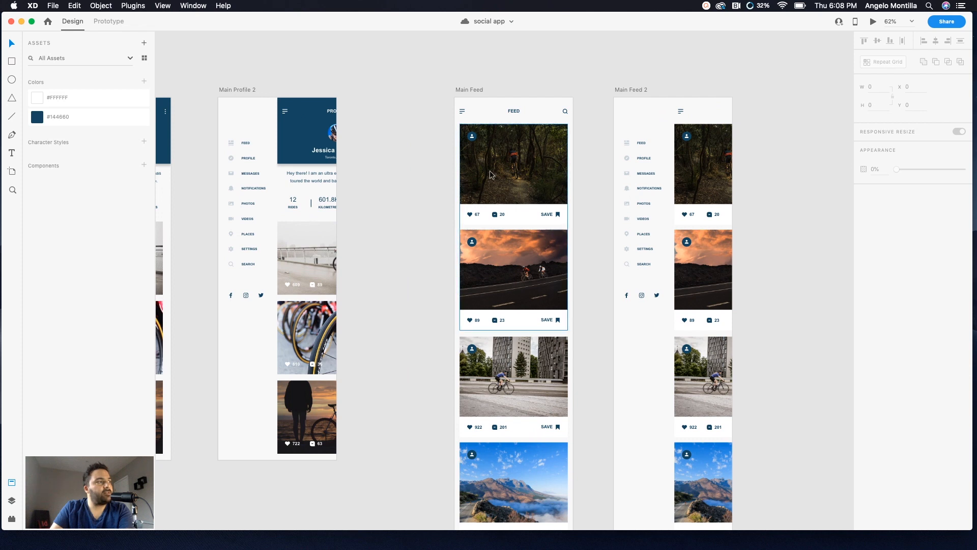
left_click(465, 88)
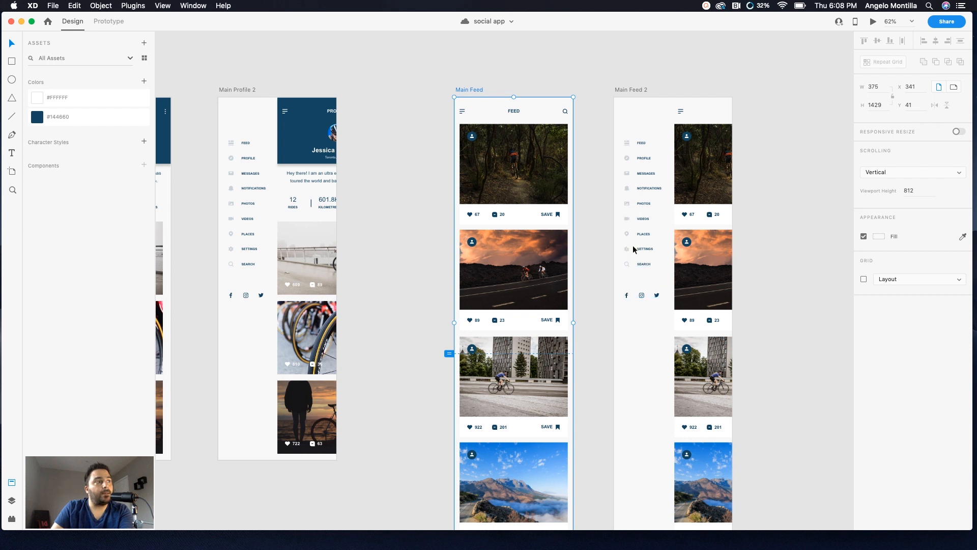
left_click_drag(619, 199, 647, 199)
scroll(647, 198, "left", 10)
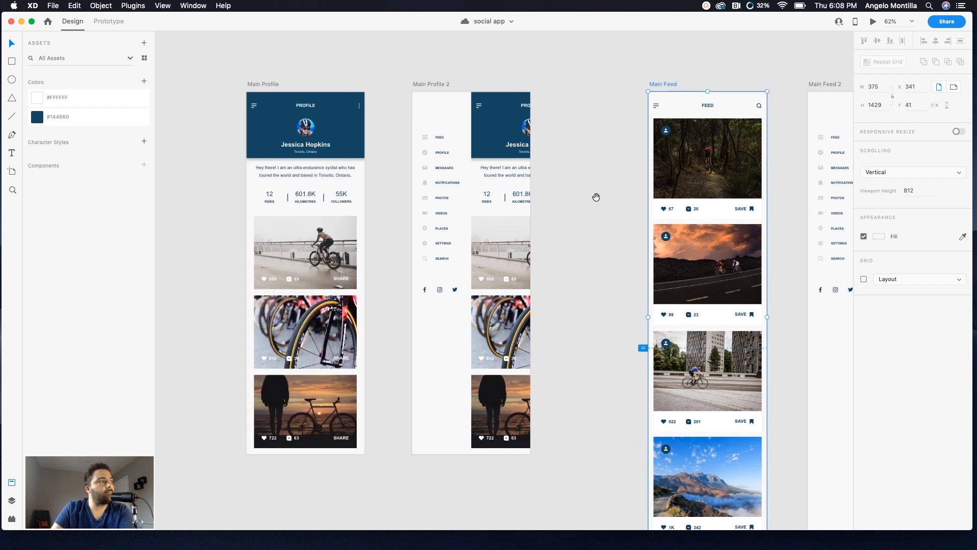
left_click(381, 84)
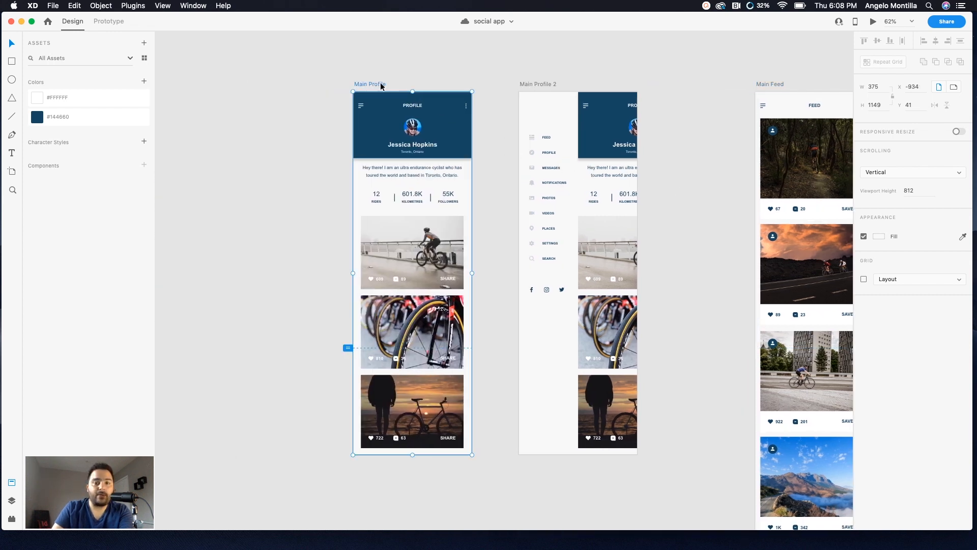
Step: In prototype mode, wire the hamburger menu icon in Main Profile to the Main Profile 2 artboard
left_click(107, 22)
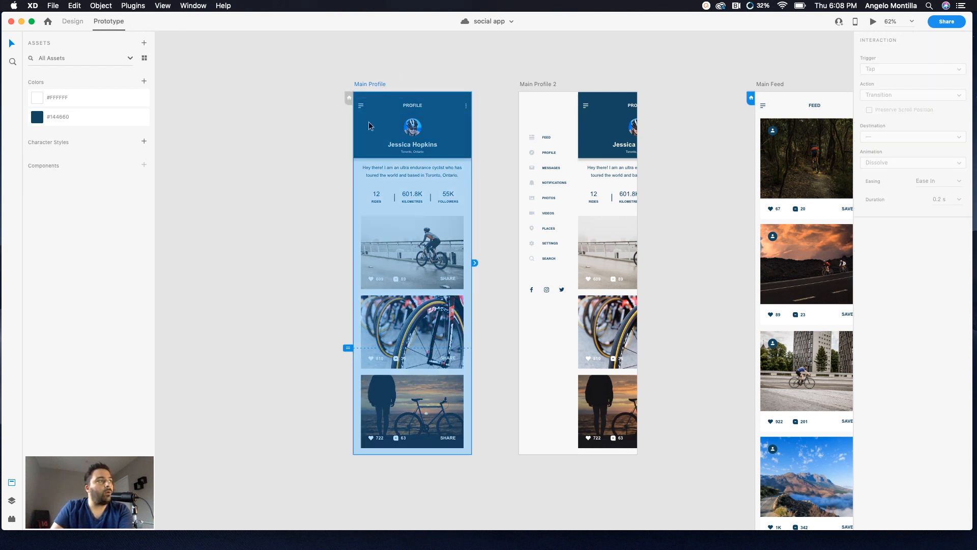
scroll(360, 106, "up", 3)
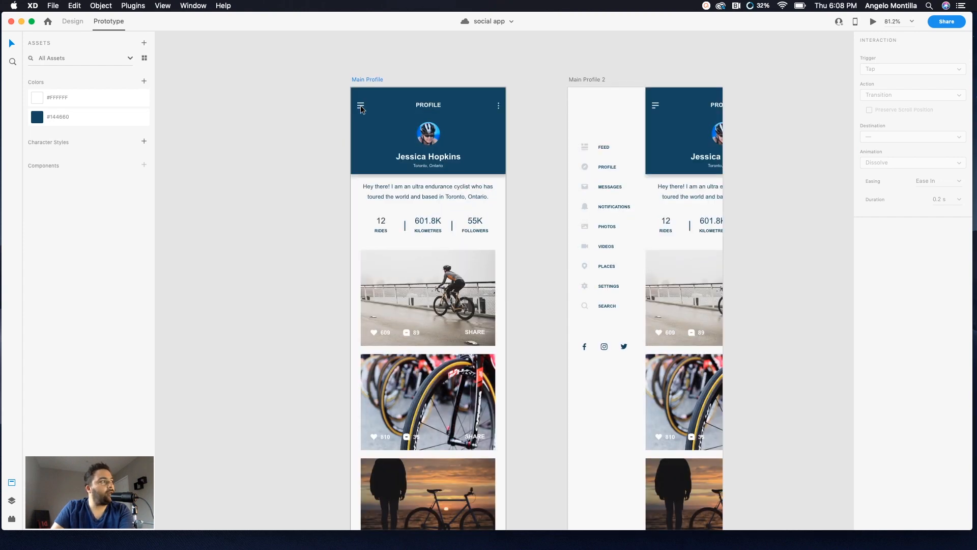
left_click(361, 105)
double_click(360, 105)
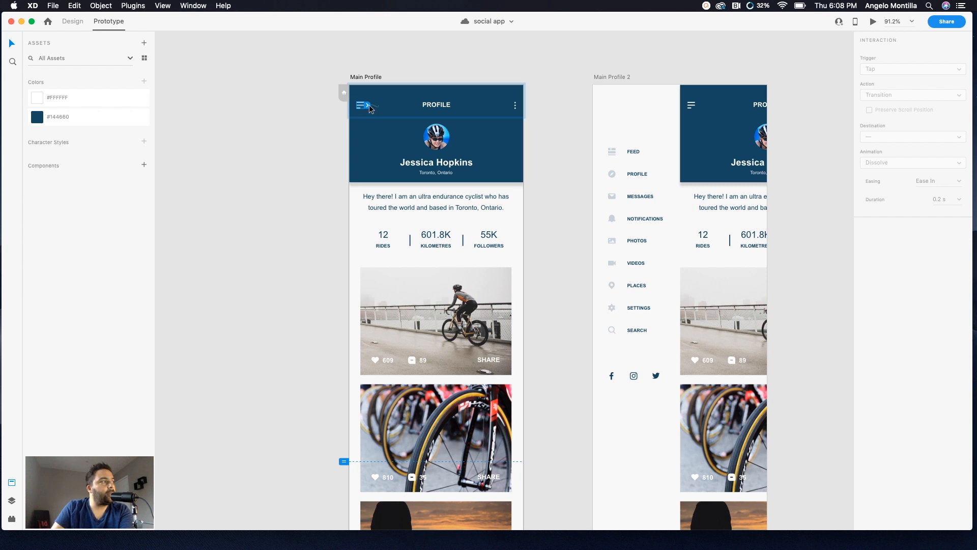
left_click_drag(370, 108, 601, 267)
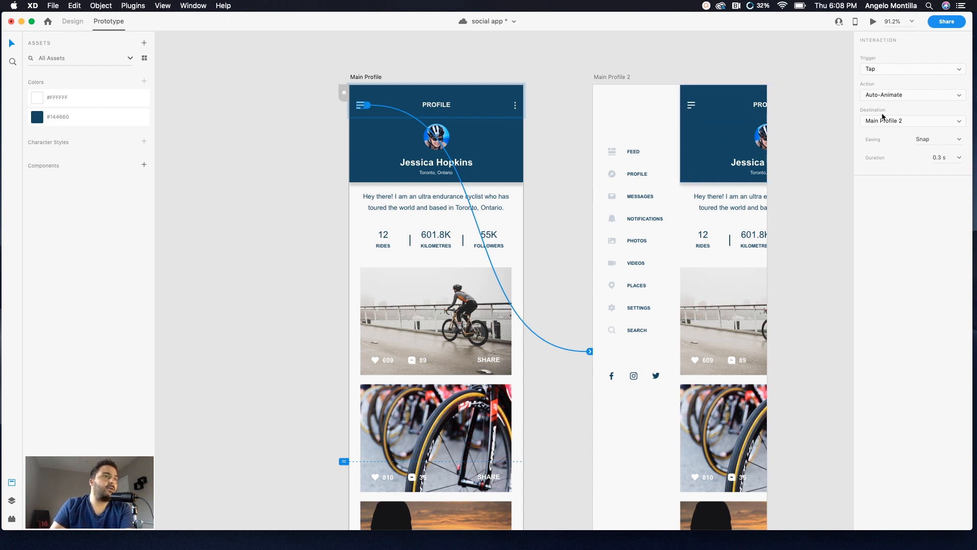
left_click(958, 71)
left_click(885, 69)
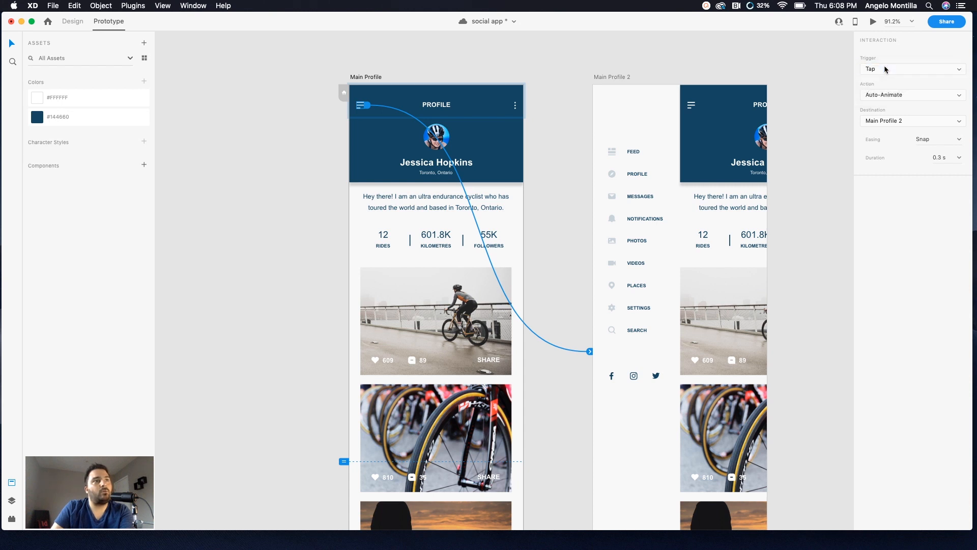
left_click(958, 96)
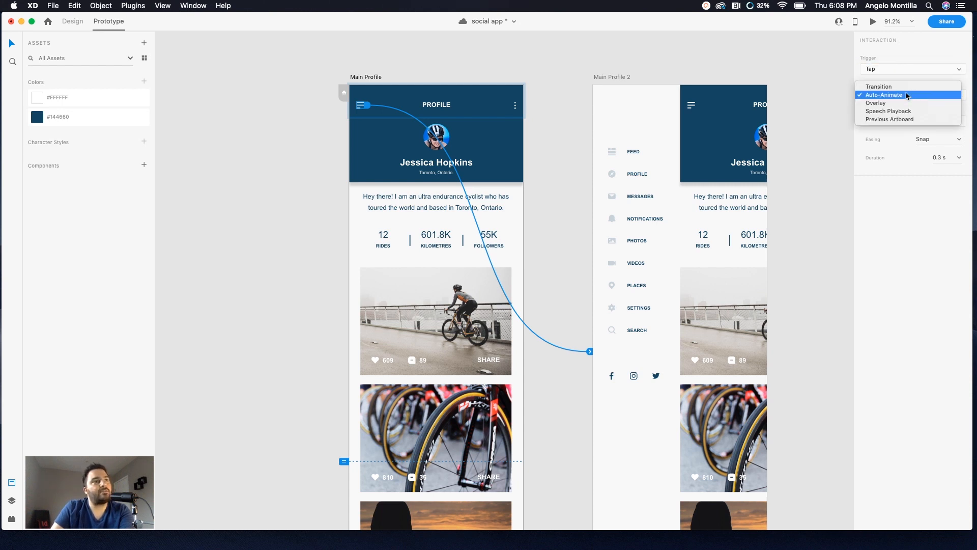
left_click(876, 87)
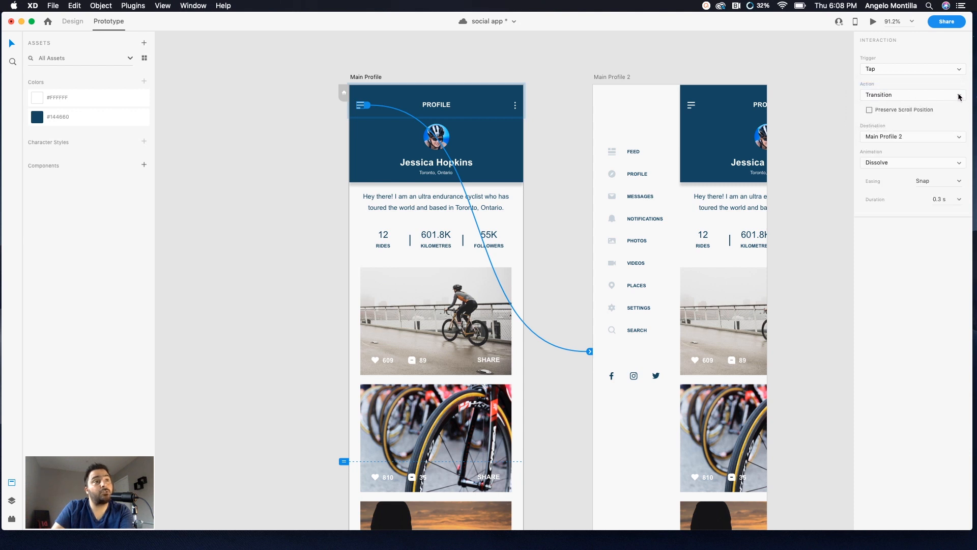
left_click(959, 96)
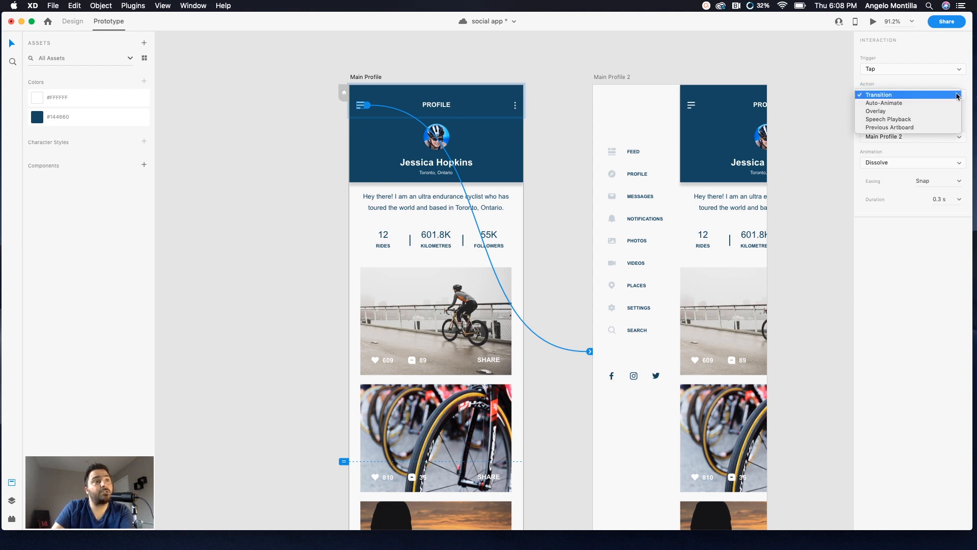
left_click(895, 103)
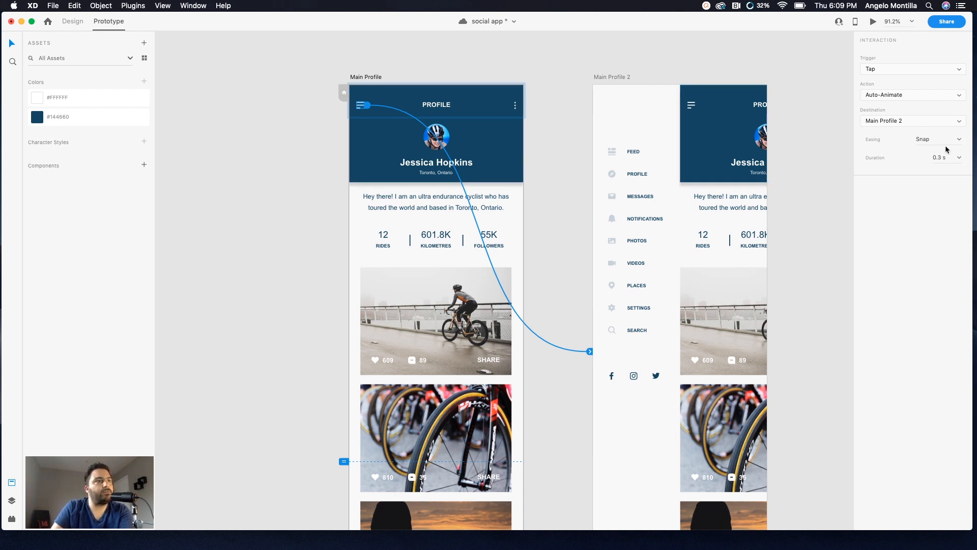
Step: Set the menu interaction's easing to Ease In-Out
left_click(959, 140)
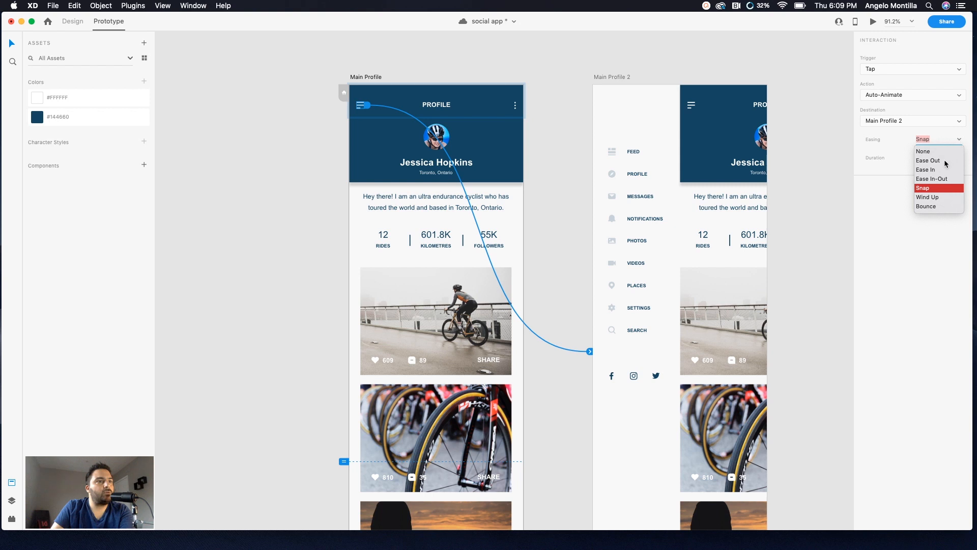
left_click(933, 188)
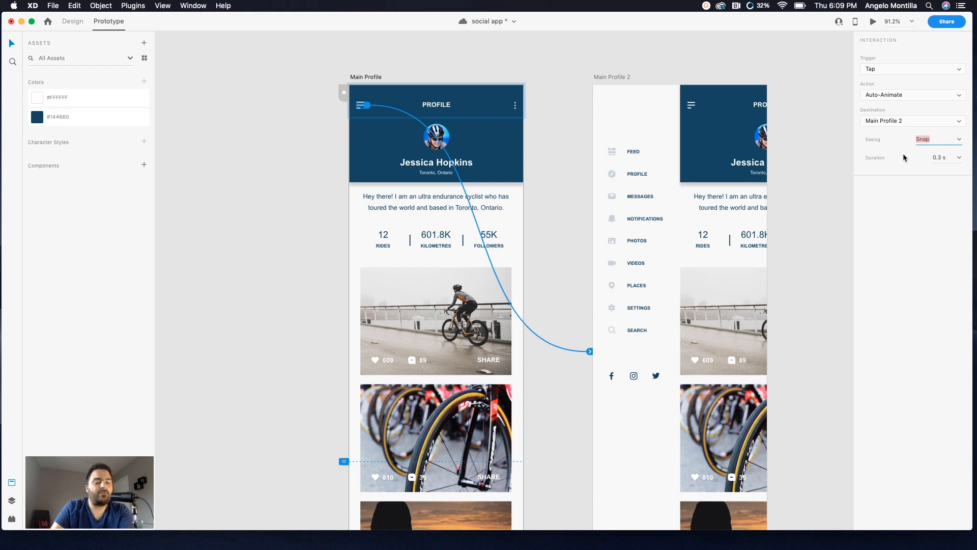
left_click(959, 140)
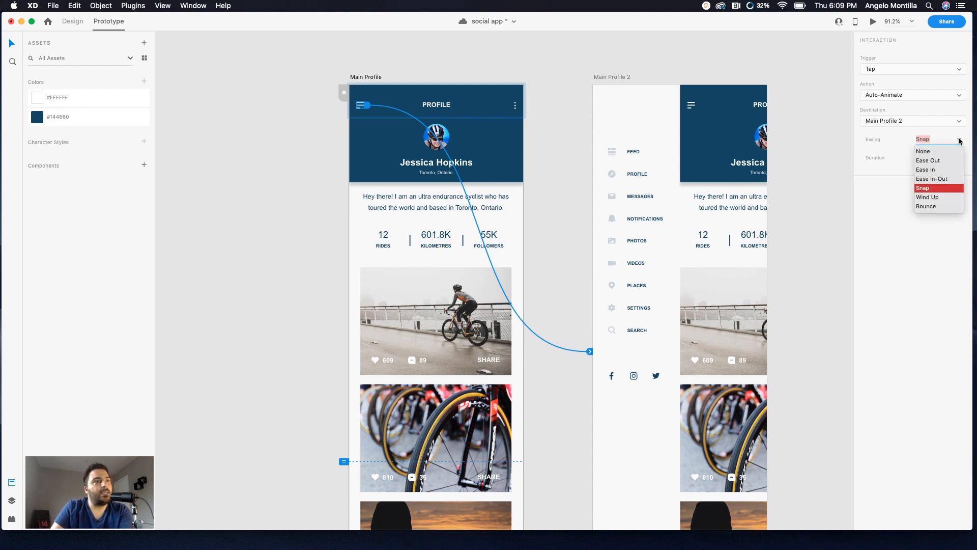
left_click(939, 180)
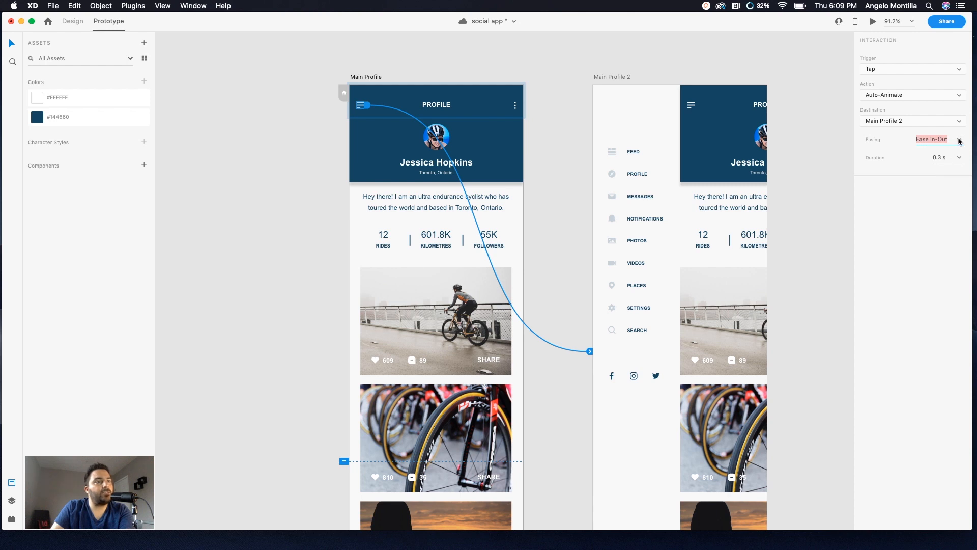
left_click(959, 140)
left_click(932, 179)
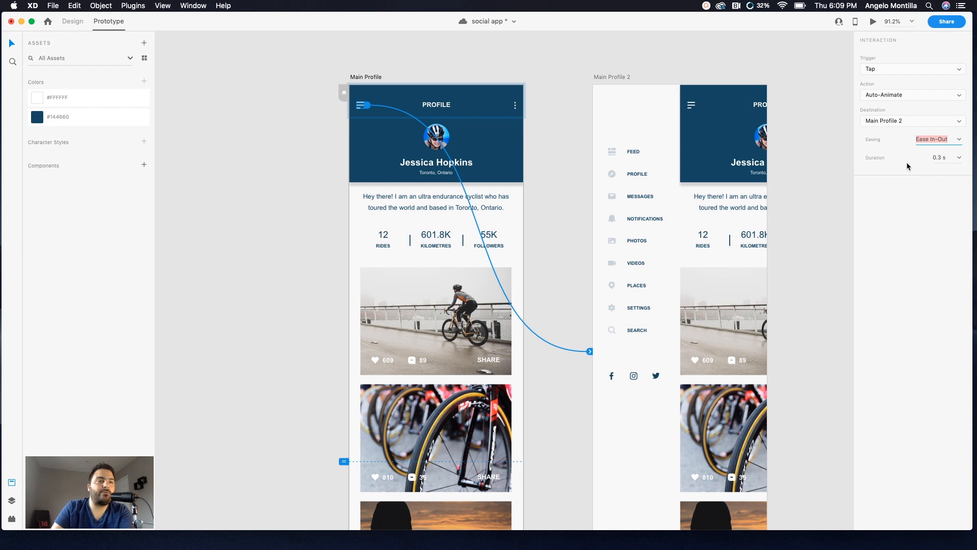
Step: Reselect the Main Profile interaction and review its duration options
left_click(832, 158)
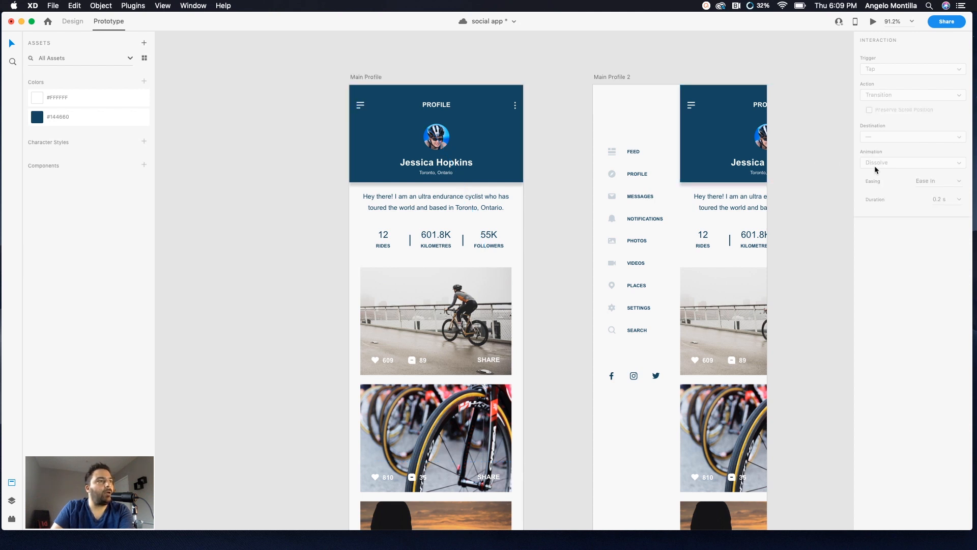
left_click(365, 78)
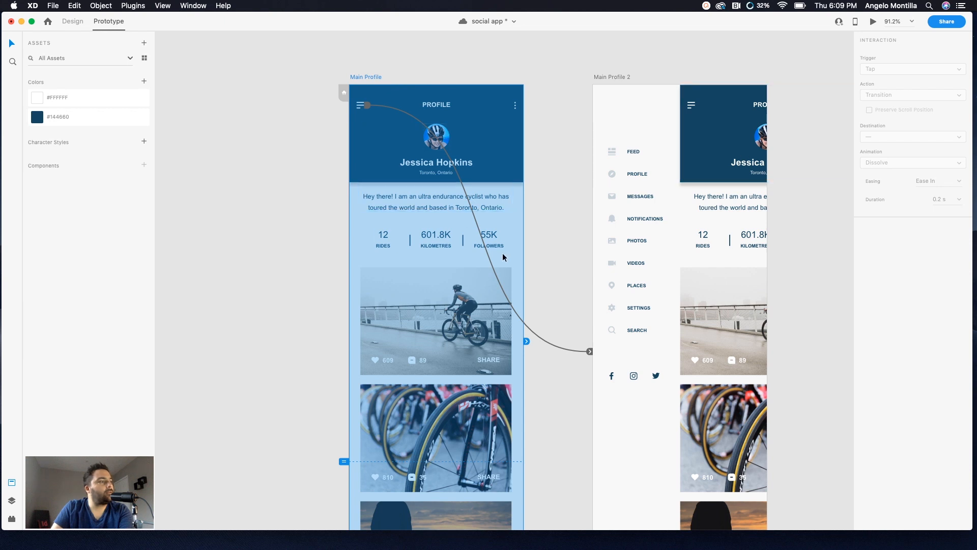
left_click(589, 351)
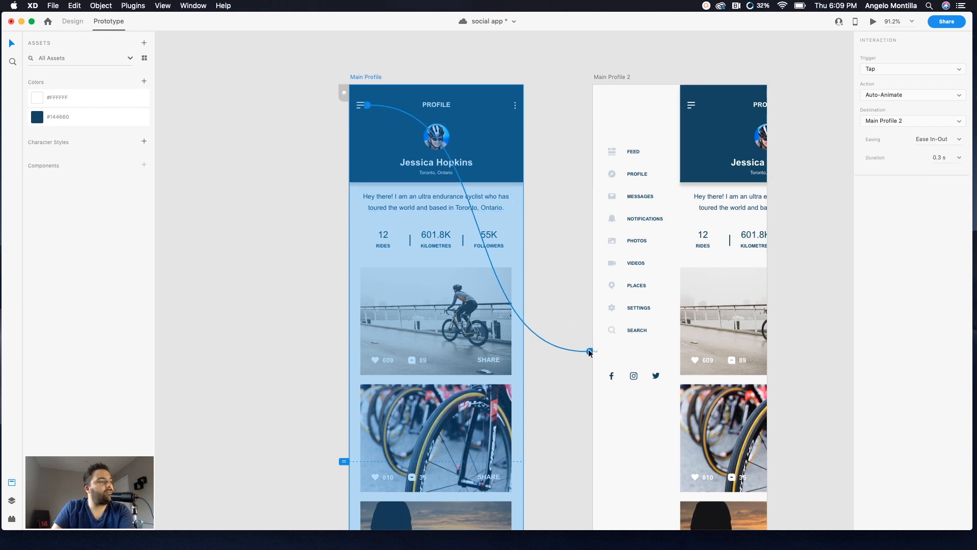
left_click(958, 161)
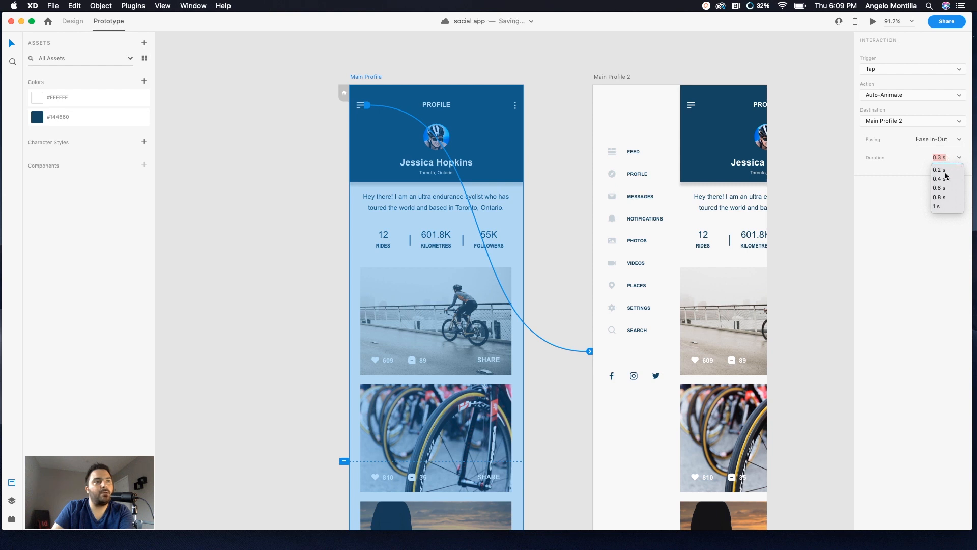
left_click(959, 161)
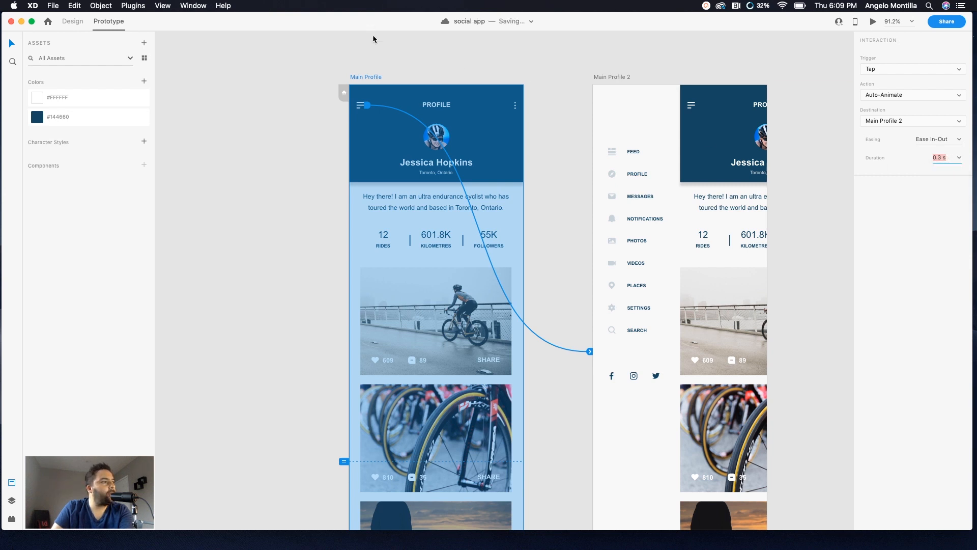
left_click(373, 72)
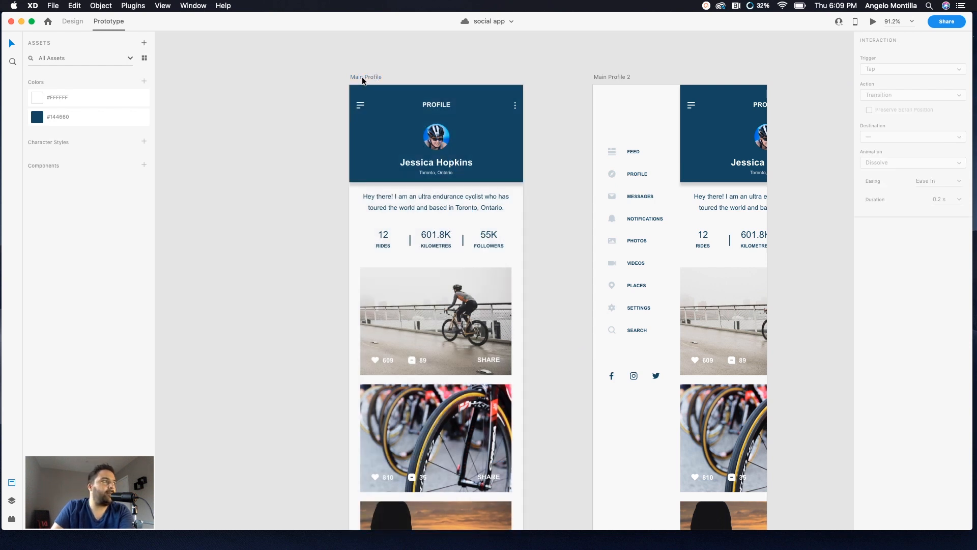
left_click(361, 78)
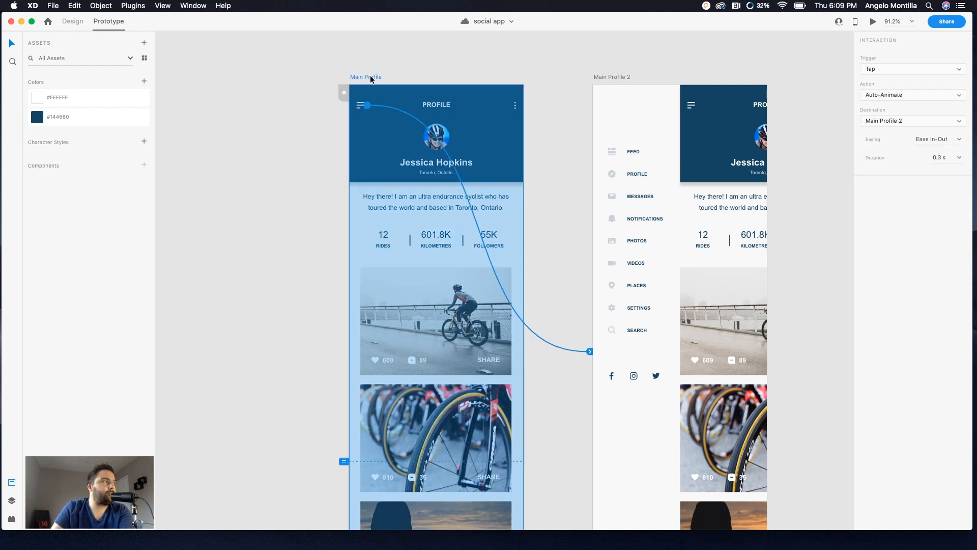
left_click(370, 79)
left_click(370, 78)
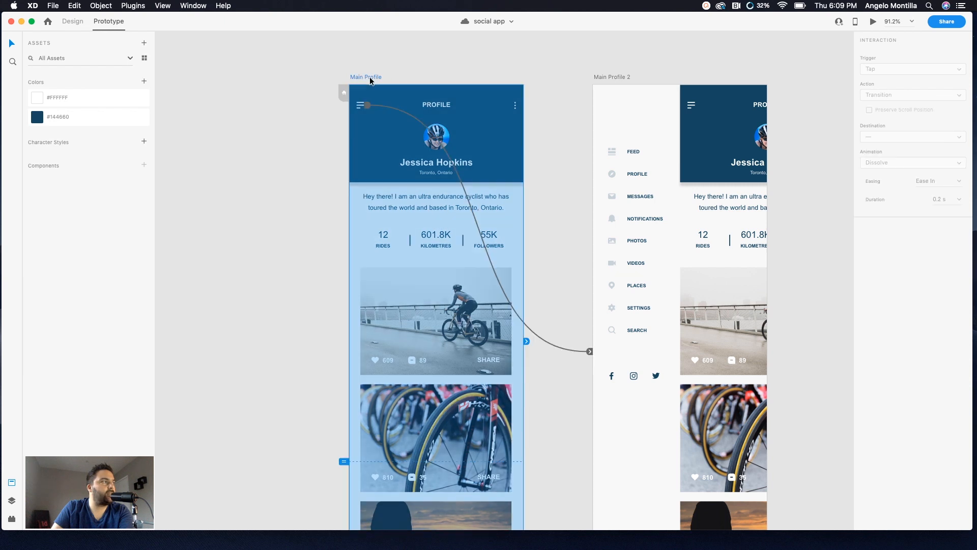
Step: Preview the prototype and tap the hamburger menu to test the side navigation reveal
left_click(873, 22)
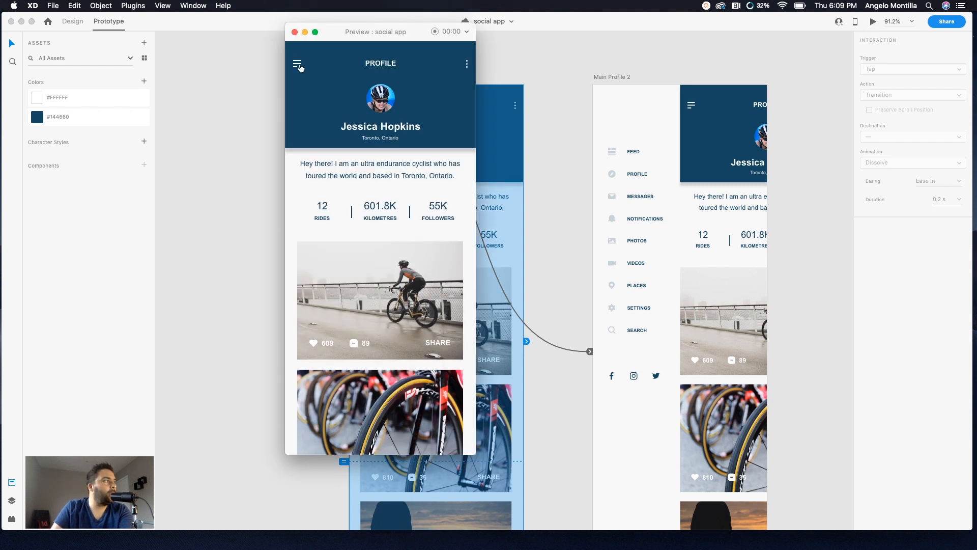
left_click(297, 65)
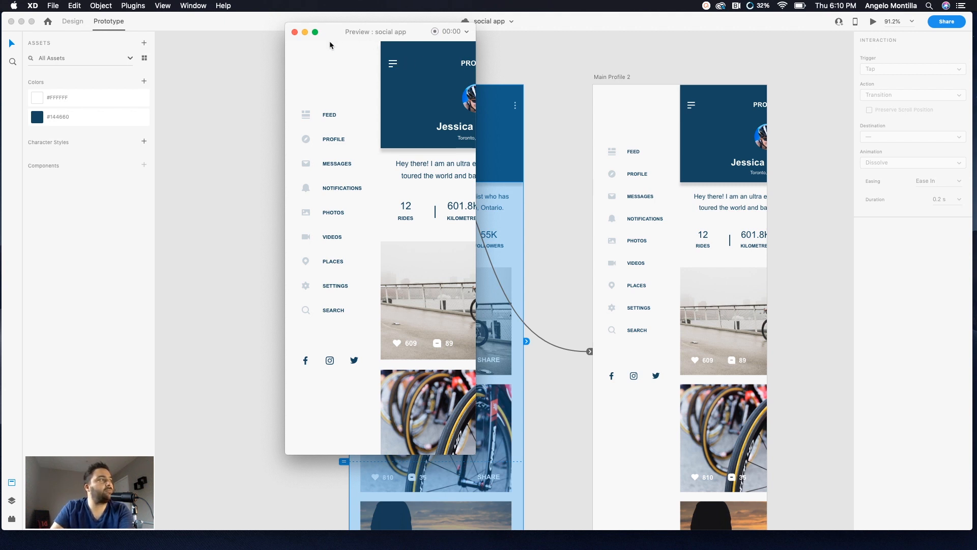
left_click(295, 32)
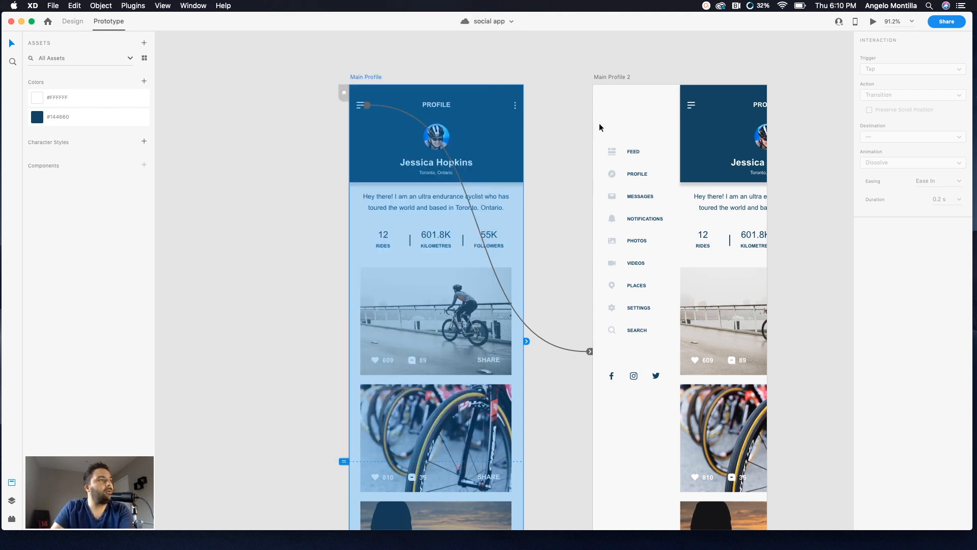
Step: Wire the hamburger menu icon in Main Profile 2 back to the Main Profile artboard
left_click(615, 80)
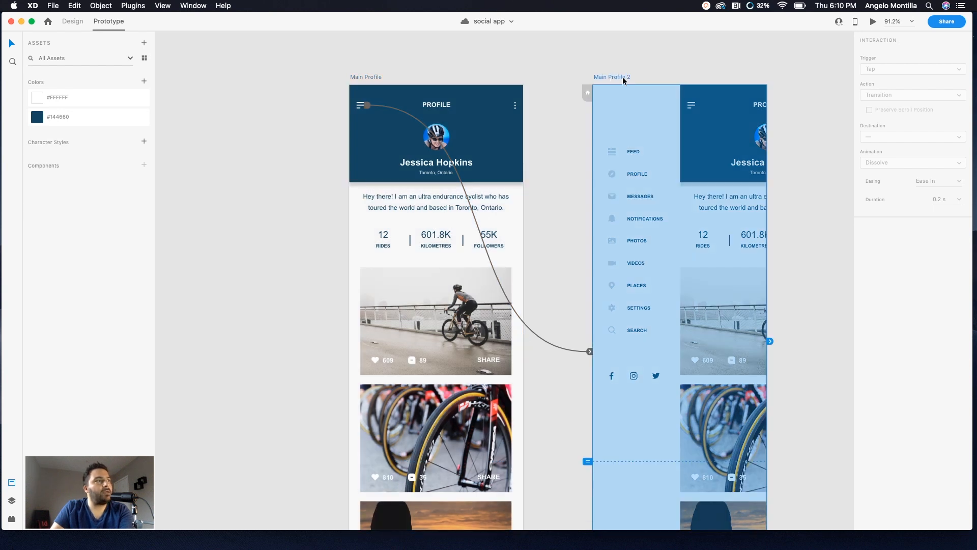
left_click(691, 104)
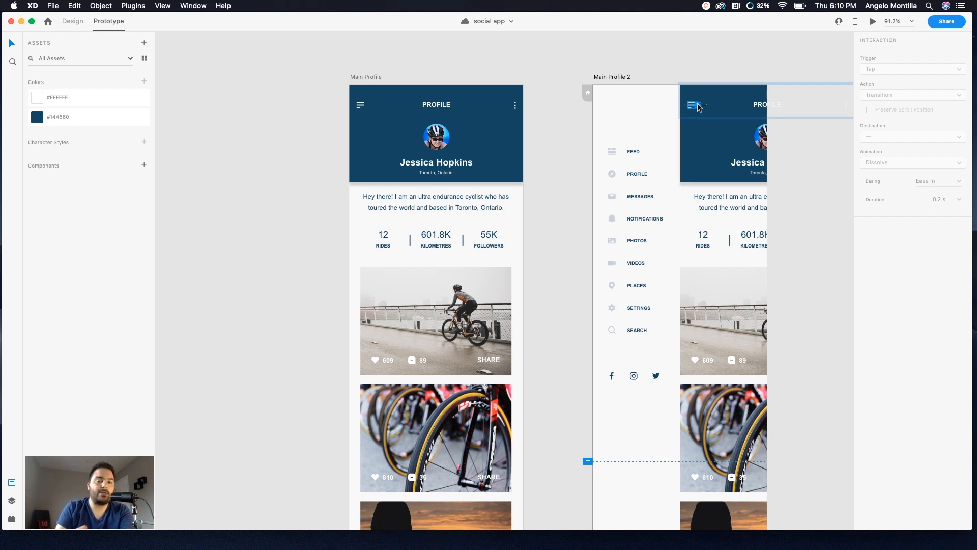
left_click_drag(698, 106, 505, 319)
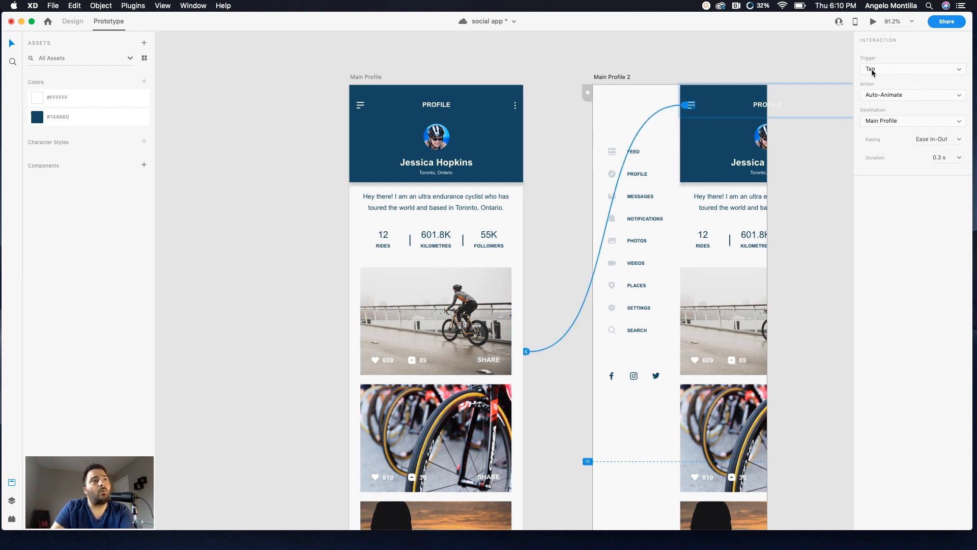
Step: Set the Main Profile 2 hamburger interaction's action to Transition with a Slide Left animation
left_click(959, 96)
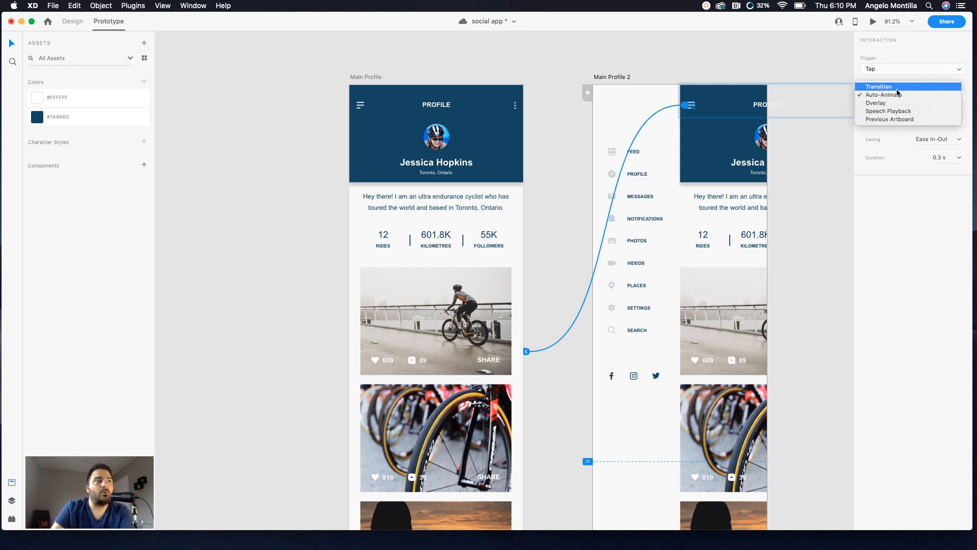
left_click(896, 88)
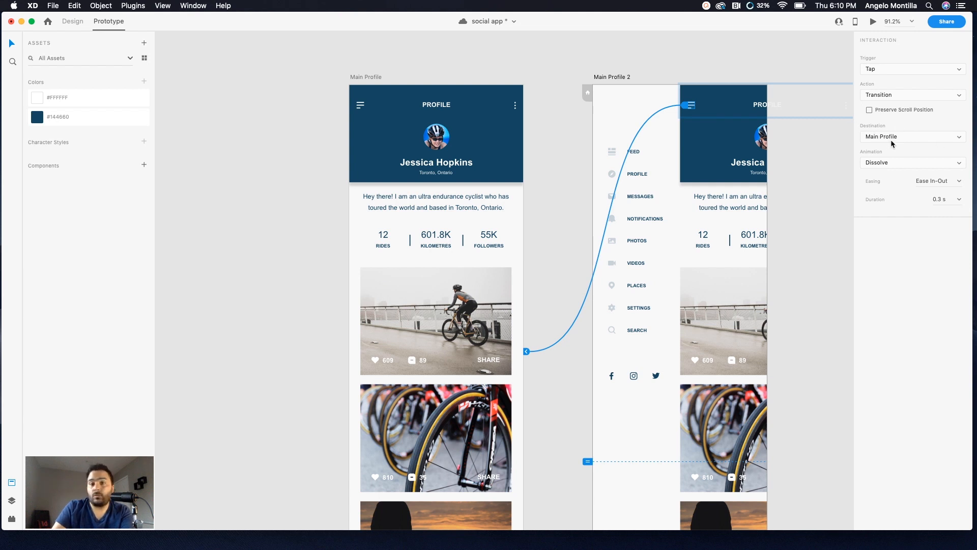
left_click(959, 164)
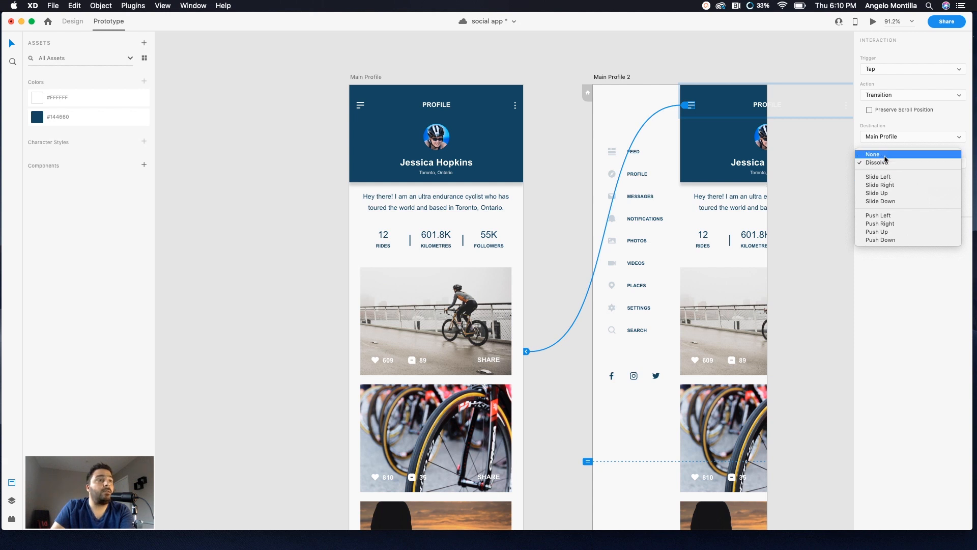
left_click(845, 170)
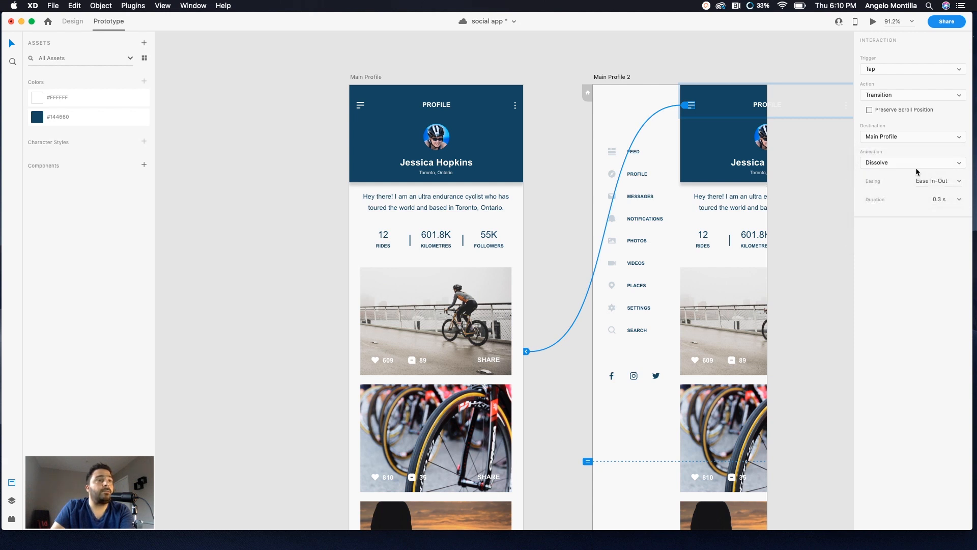
left_click(958, 164)
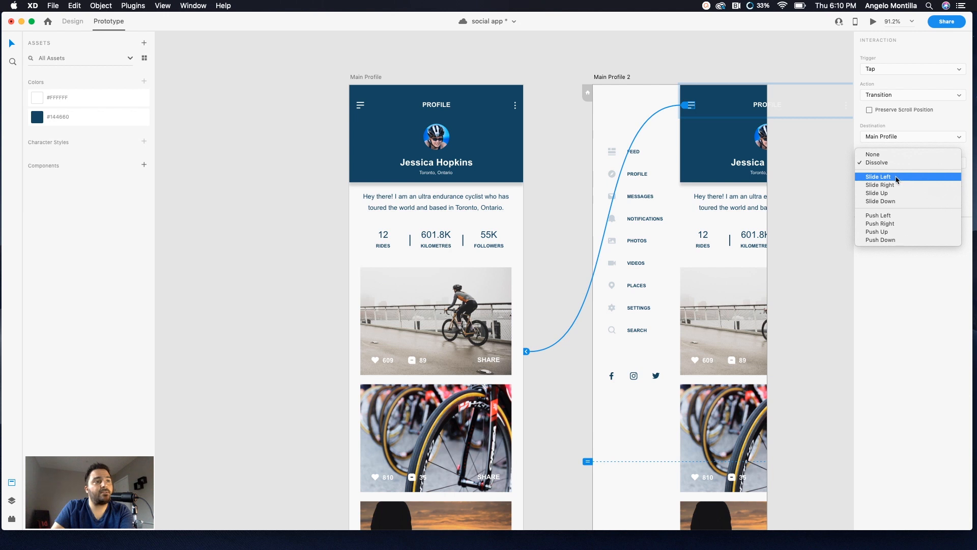
left_click(896, 177)
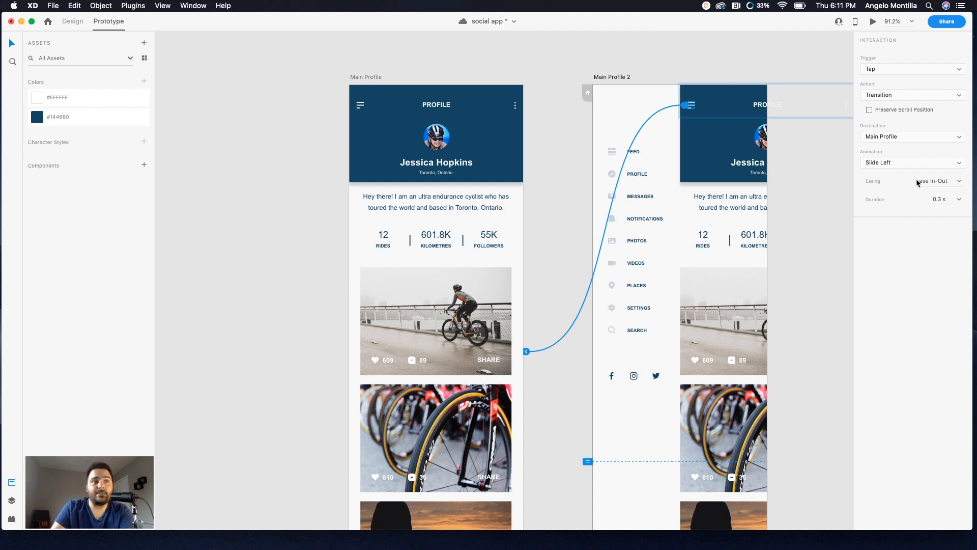
left_click(959, 182)
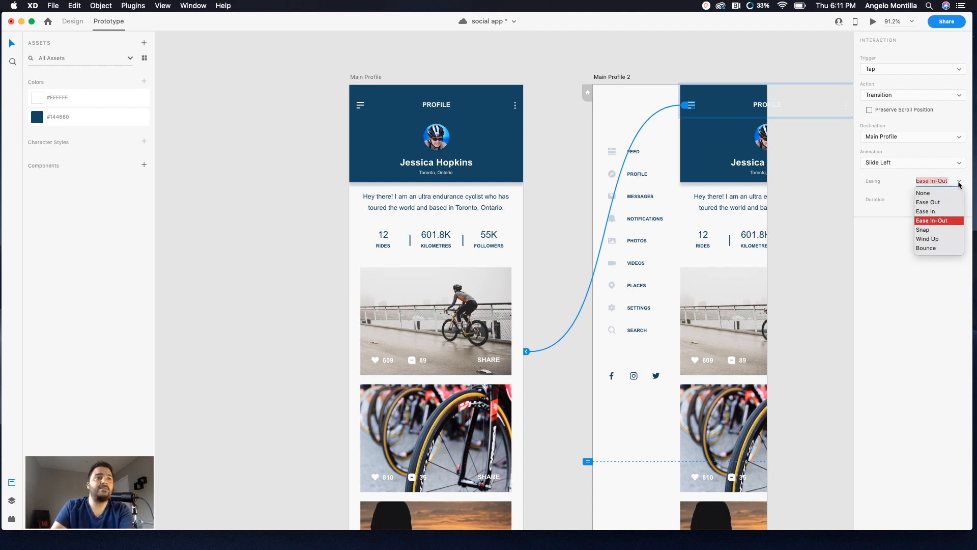
left_click(958, 182)
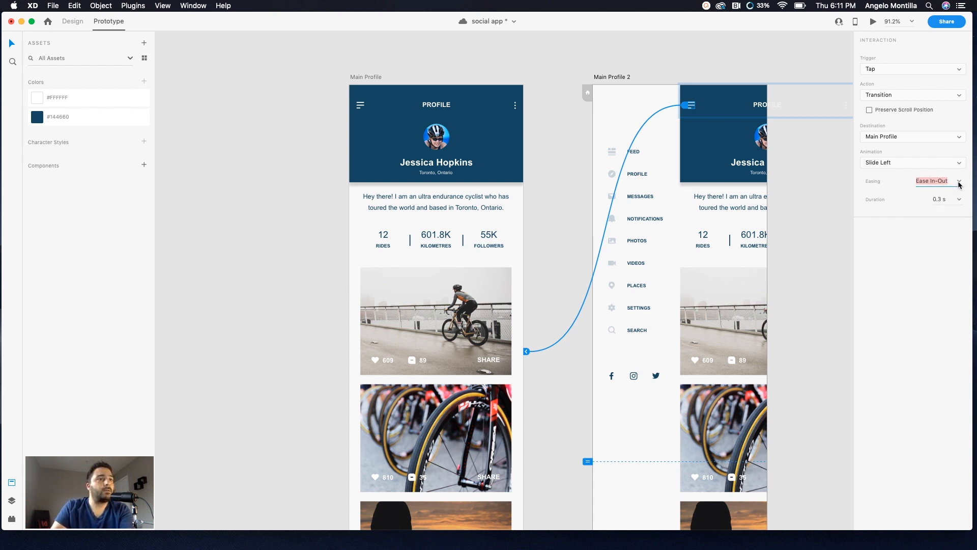
Step: Preview the prototype and tap the hamburger icon repeatedly to test opening and closing the side menu
left_click(362, 76)
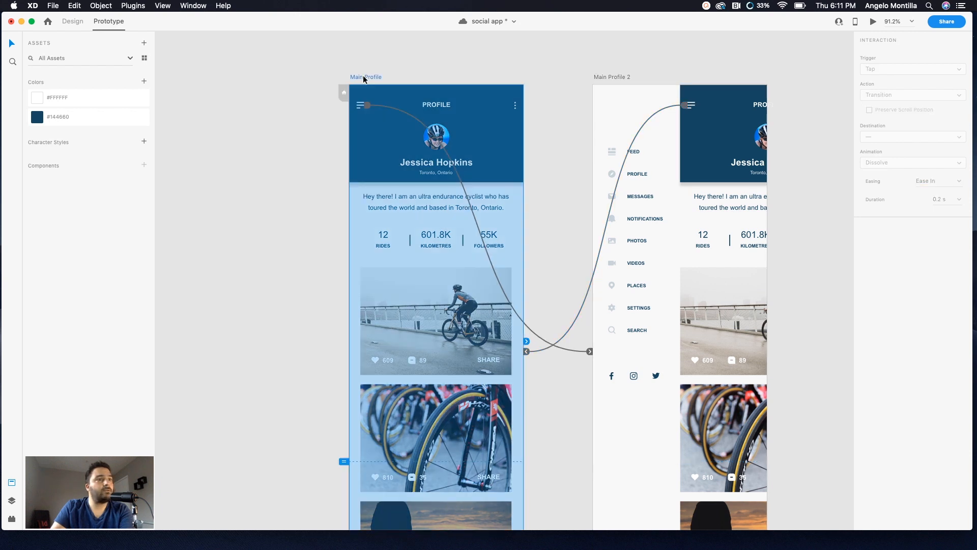
left_click(684, 107)
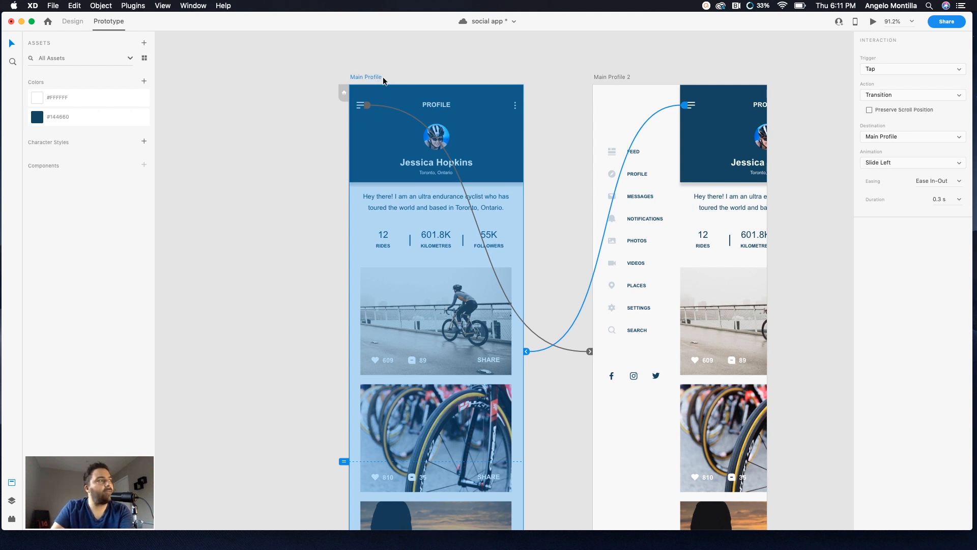
left_click(872, 22)
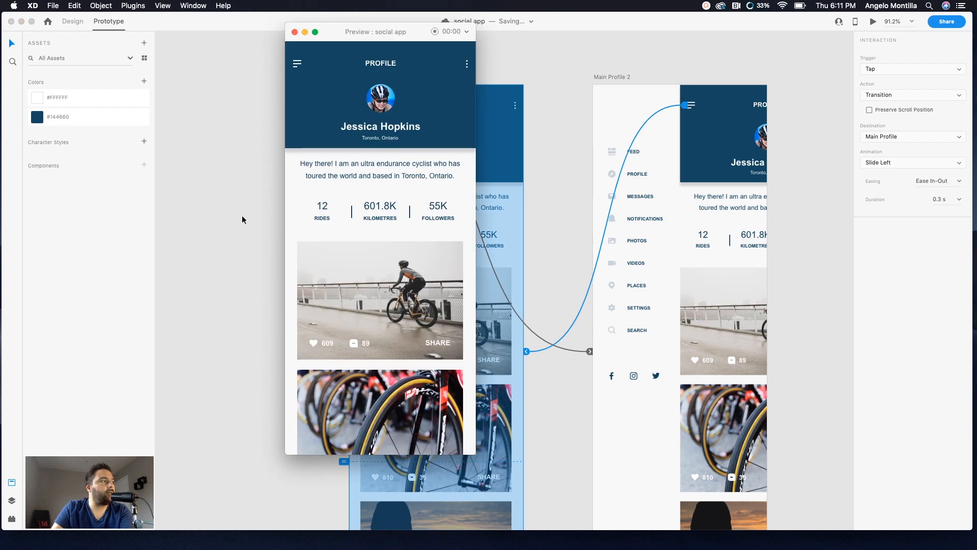
left_click(298, 65)
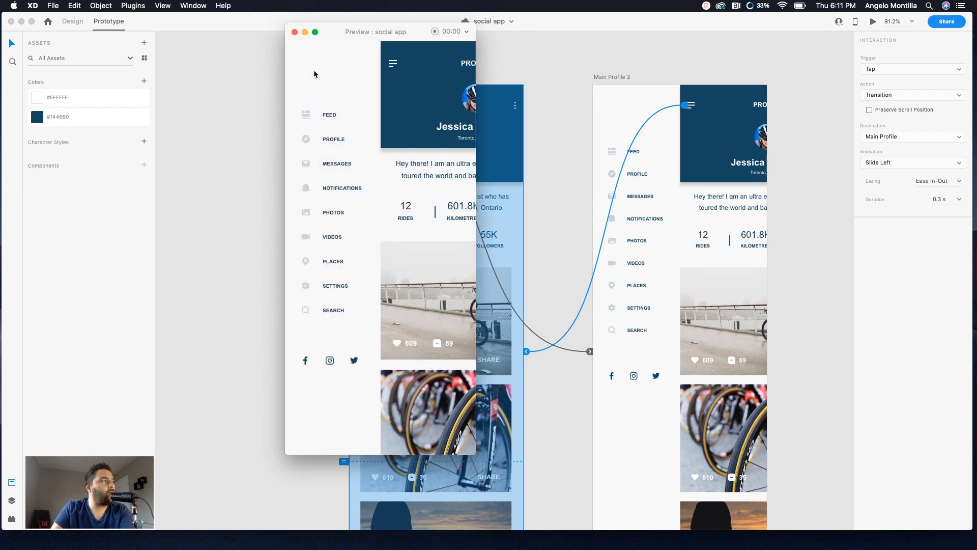
left_click(392, 66)
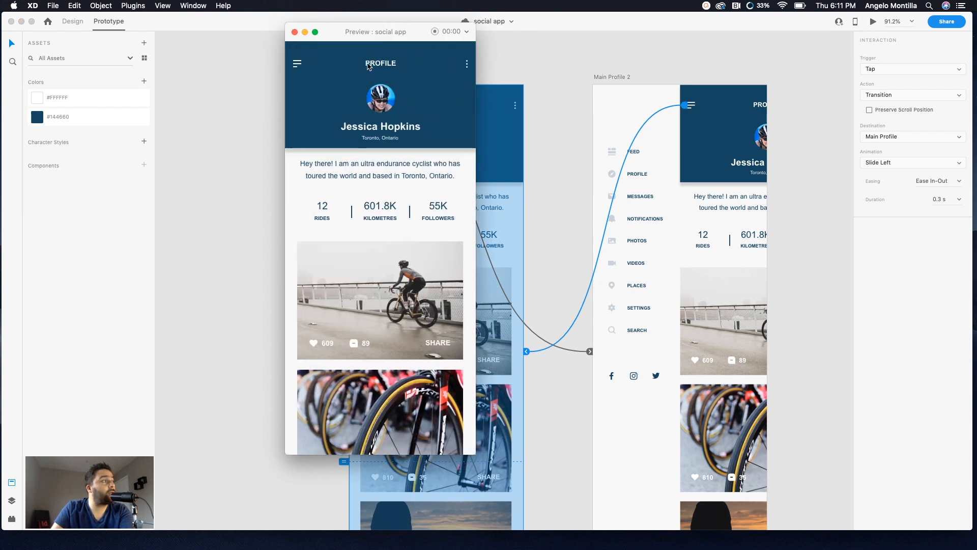
left_click(298, 66)
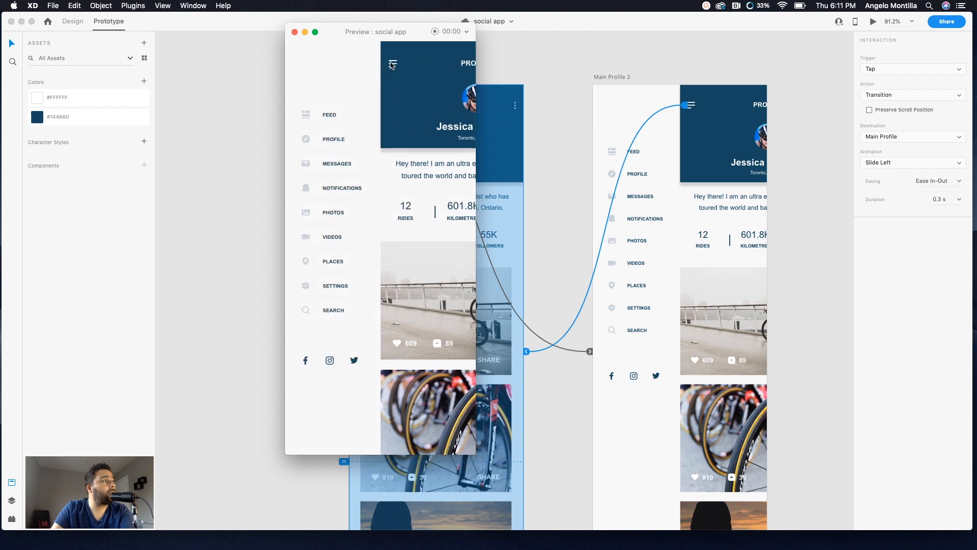
left_click(385, 64)
left_click(298, 65)
left_click(293, 31)
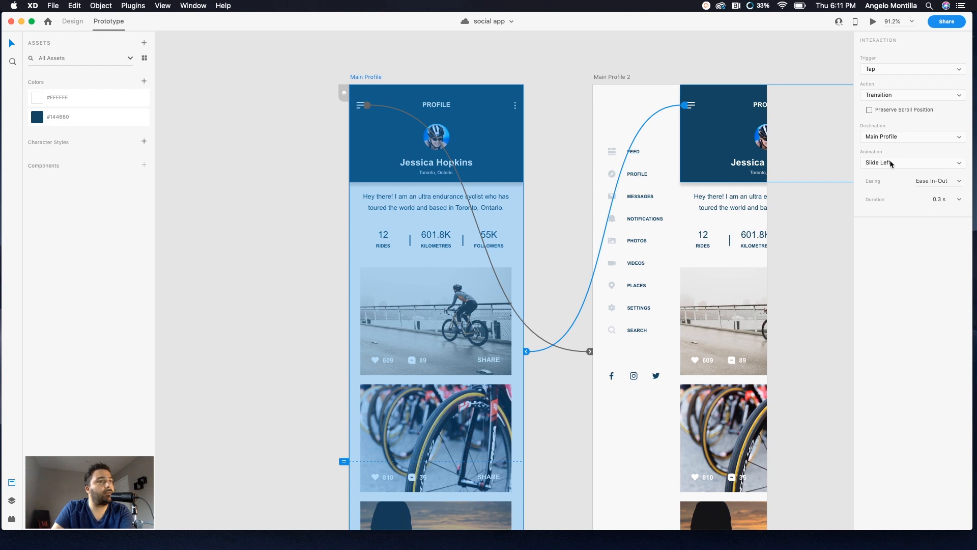
Step: Set the return interaction's easing to Snap
left_click(959, 181)
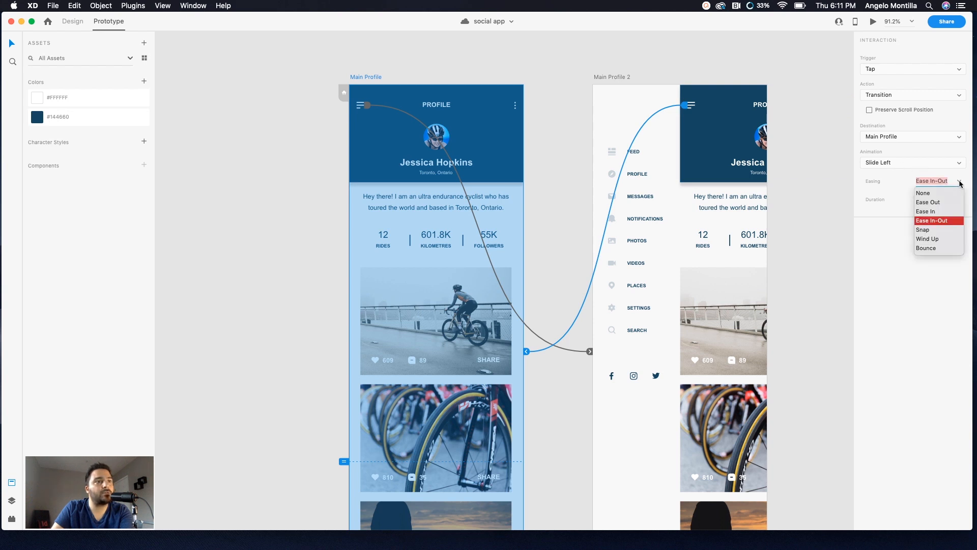
left_click(936, 230)
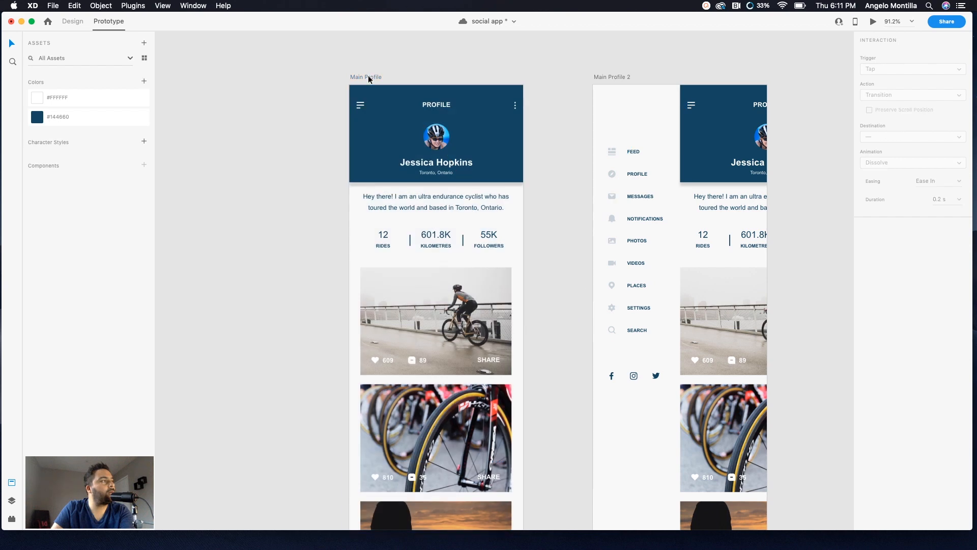
Step: Preview the prototype again from Main Profile and tap the hamburger icon to test the menu toggle
left_click(368, 75)
left_click(876, 24)
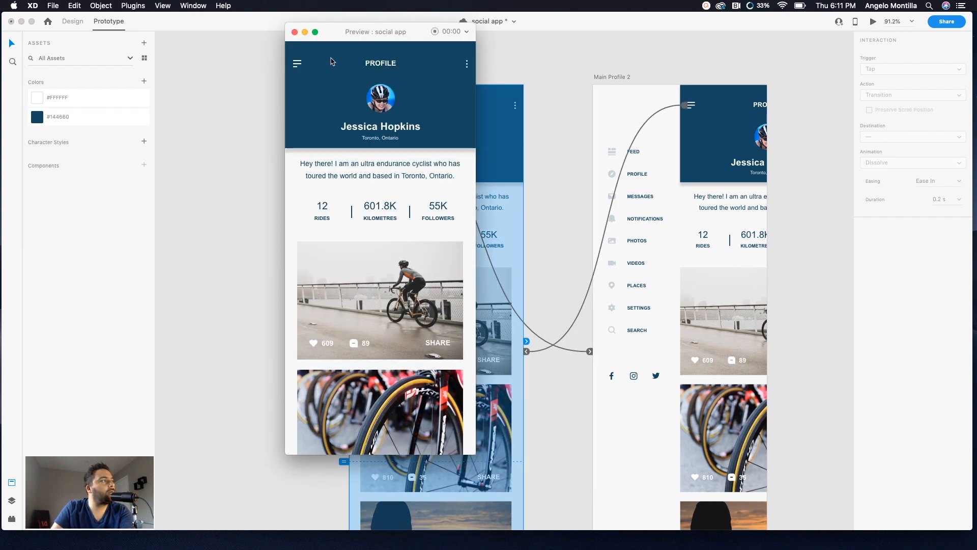
left_click(294, 64)
left_click(309, 67)
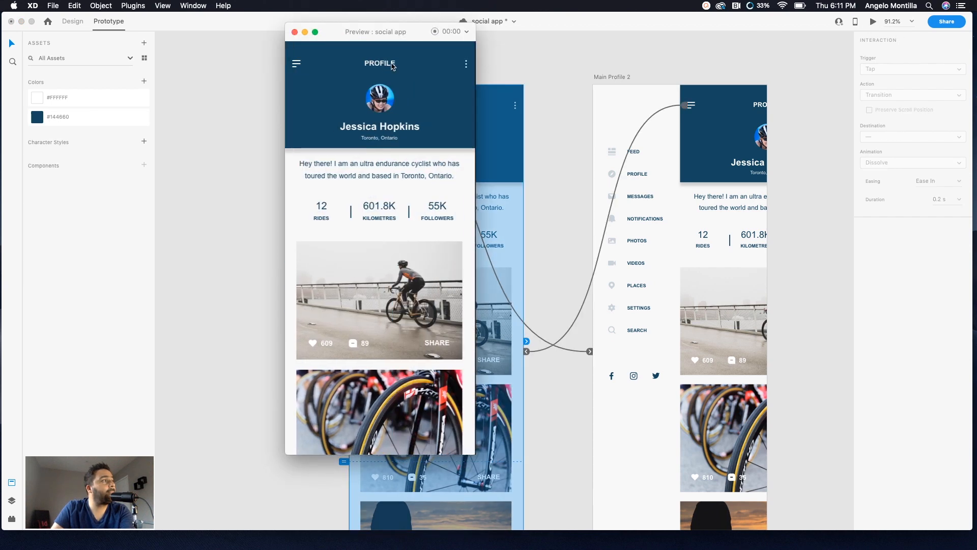
left_click(298, 65)
left_click(307, 68)
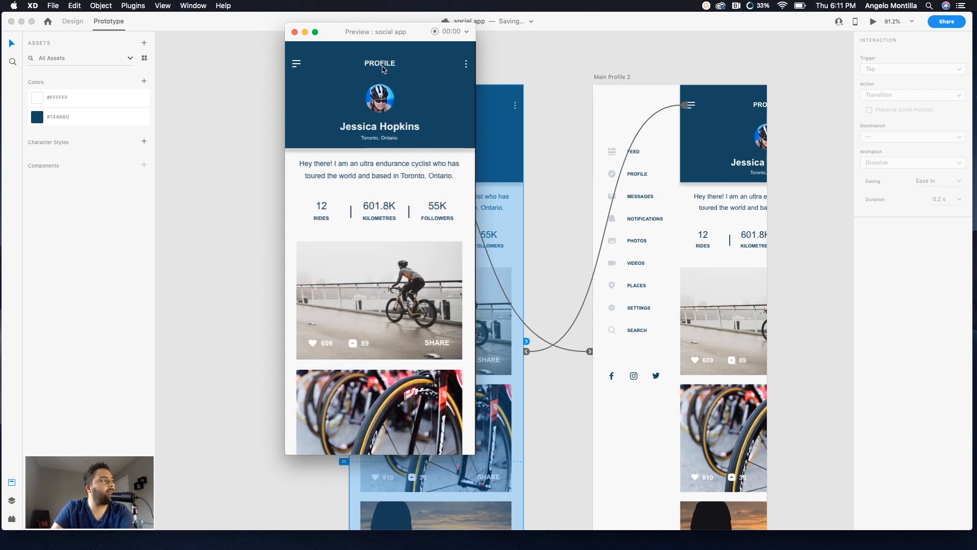
left_click(307, 68)
left_click(330, 71)
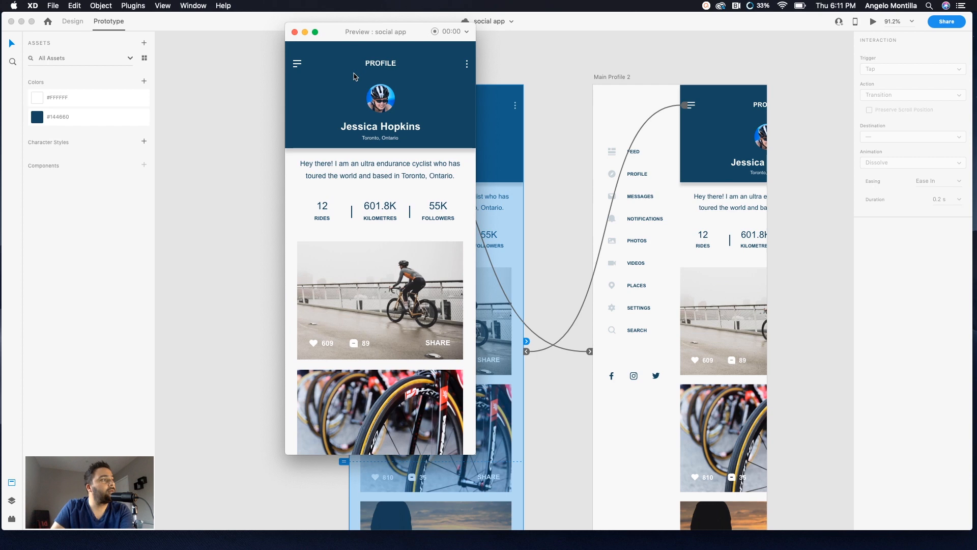
left_click(294, 31)
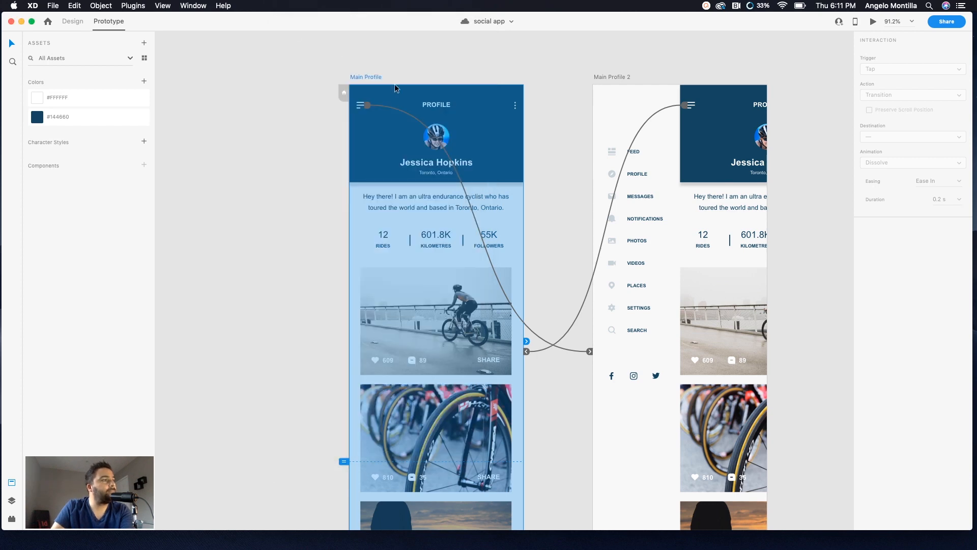
Step: Wire the FEED item of the side menu in Main Profile 2 to the Main Feed artboard
left_click(550, 132)
scroll(607, 166, "down", 2)
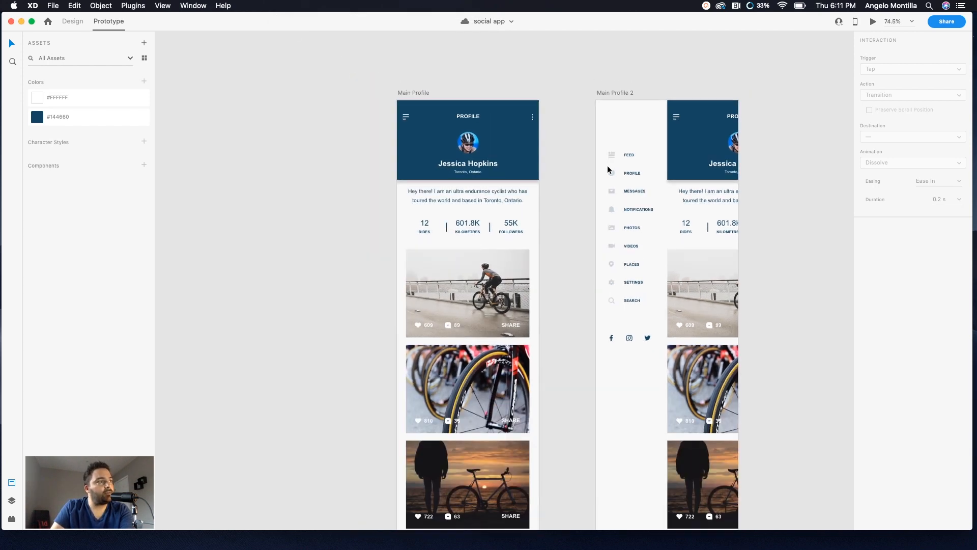
left_click(633, 156)
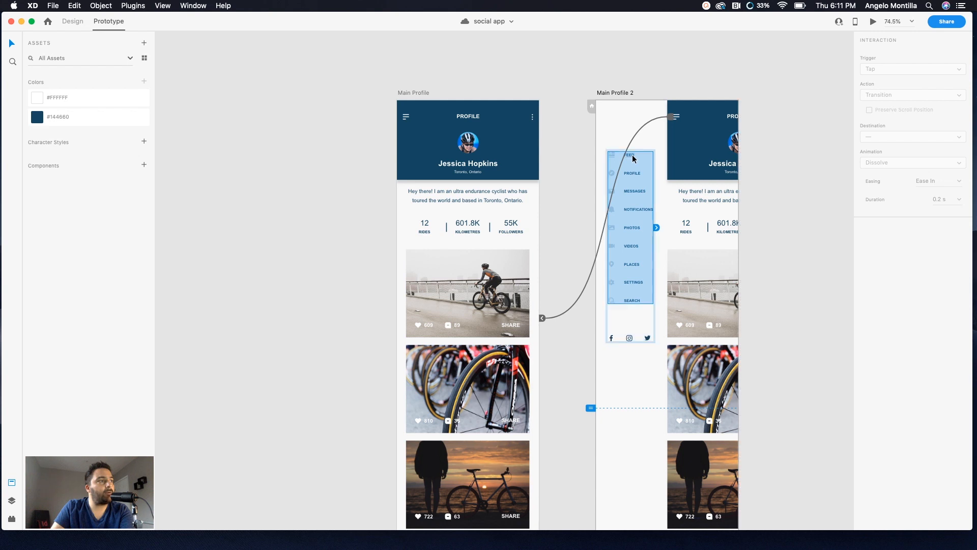
double_click(631, 154)
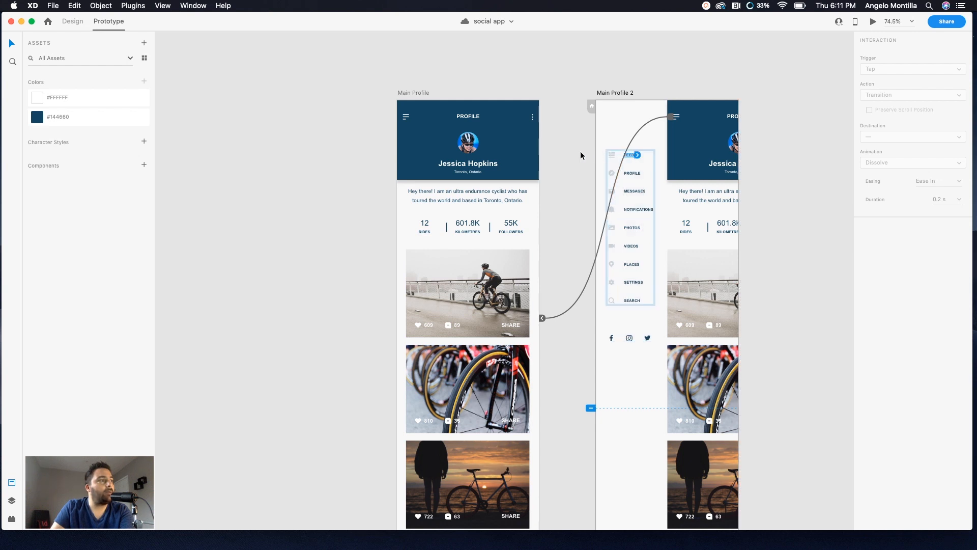
scroll(664, 180, "right", 10)
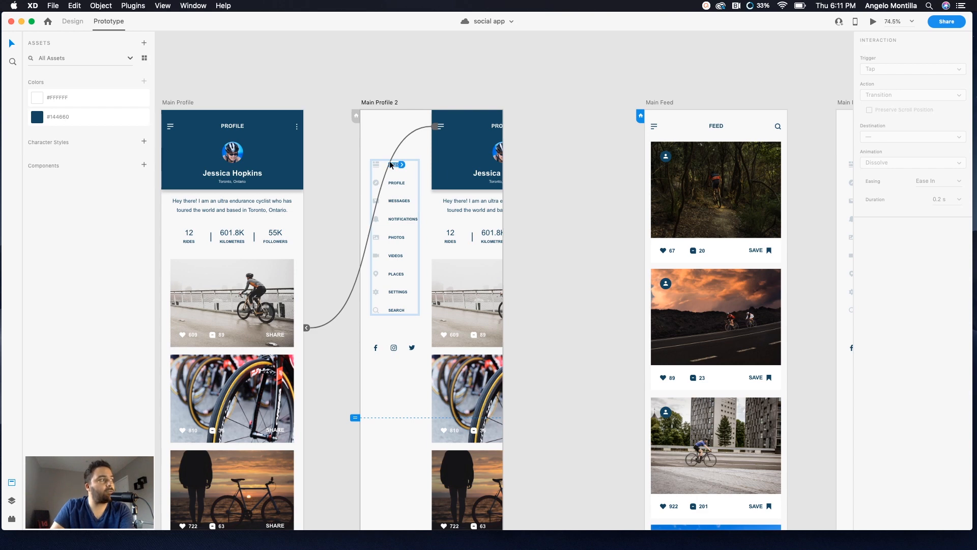
key("alt")
scroll(392, 165, "up", 5)
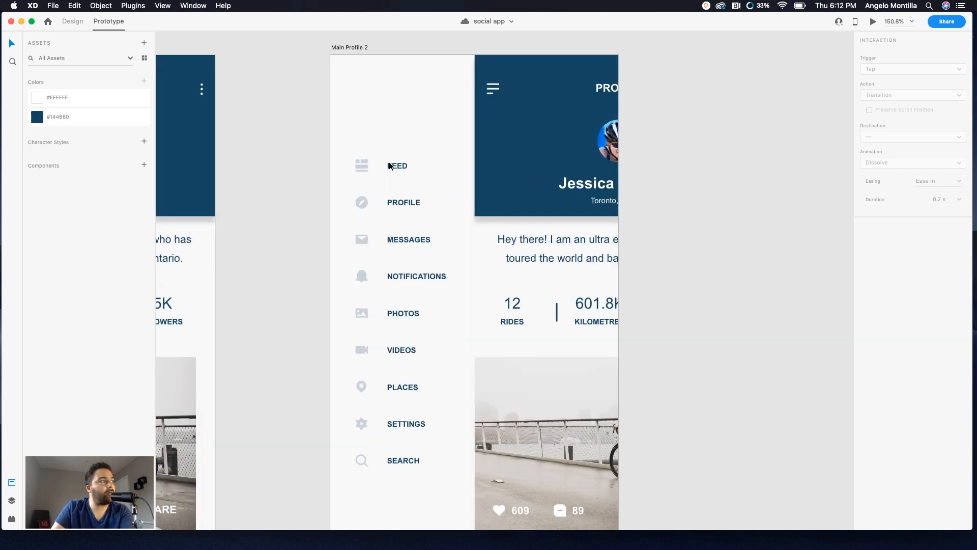
scroll(402, 168, "down", 8)
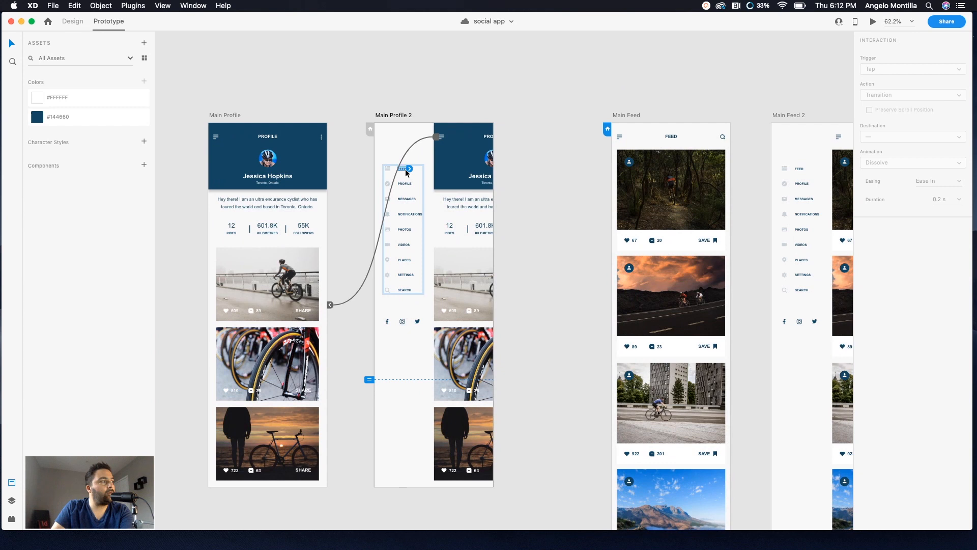
left_click_drag(410, 169, 624, 247)
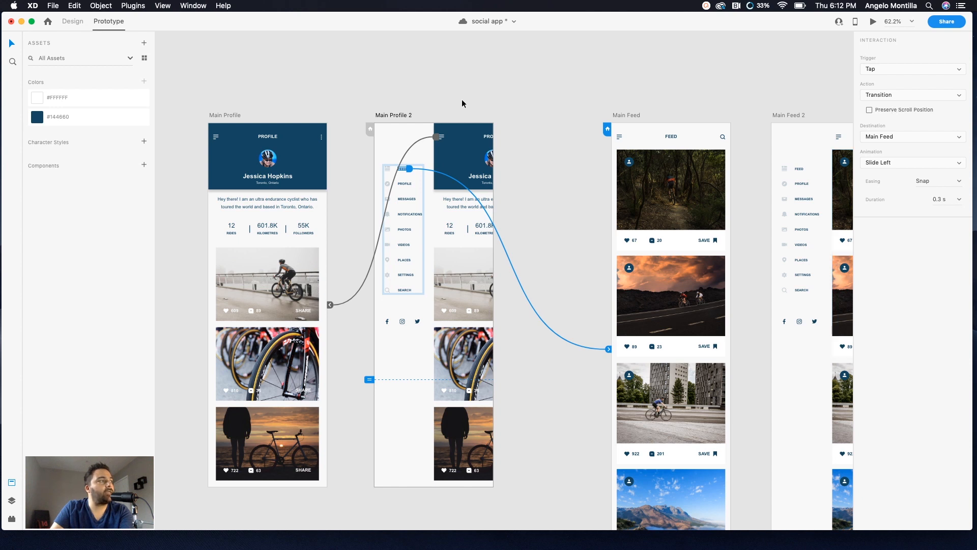
Step: Change the Main Profile 2 hamburger interaction's action to Auto-Animate
left_click(436, 141)
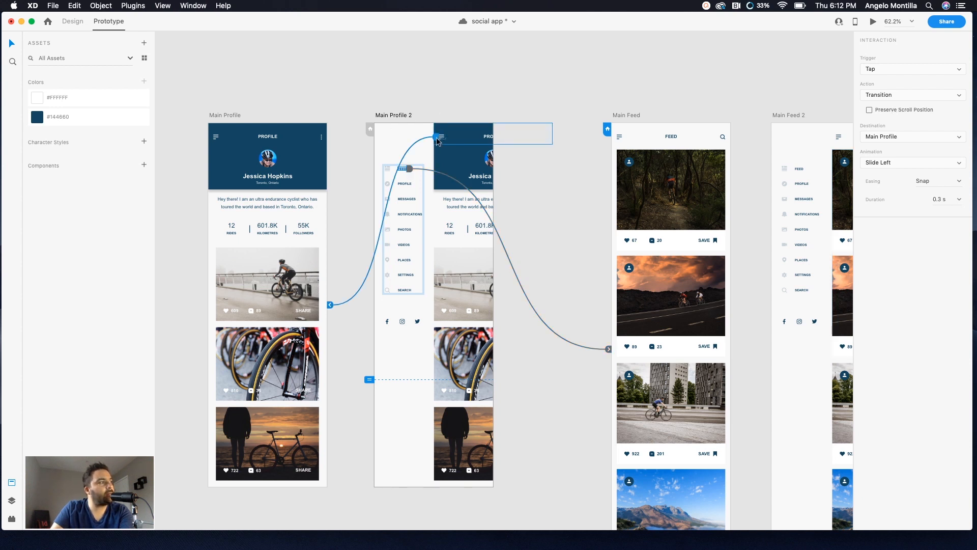
left_click(942, 98)
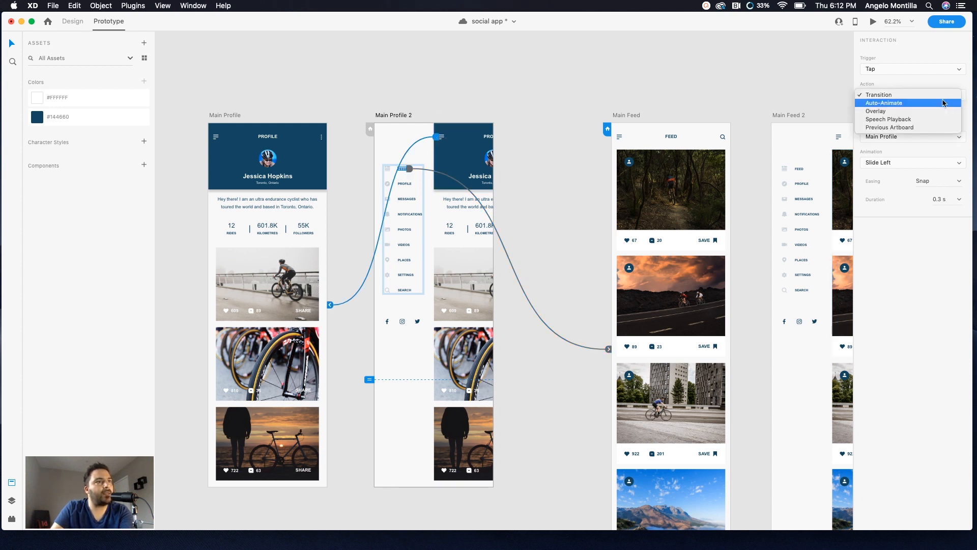
left_click(884, 104)
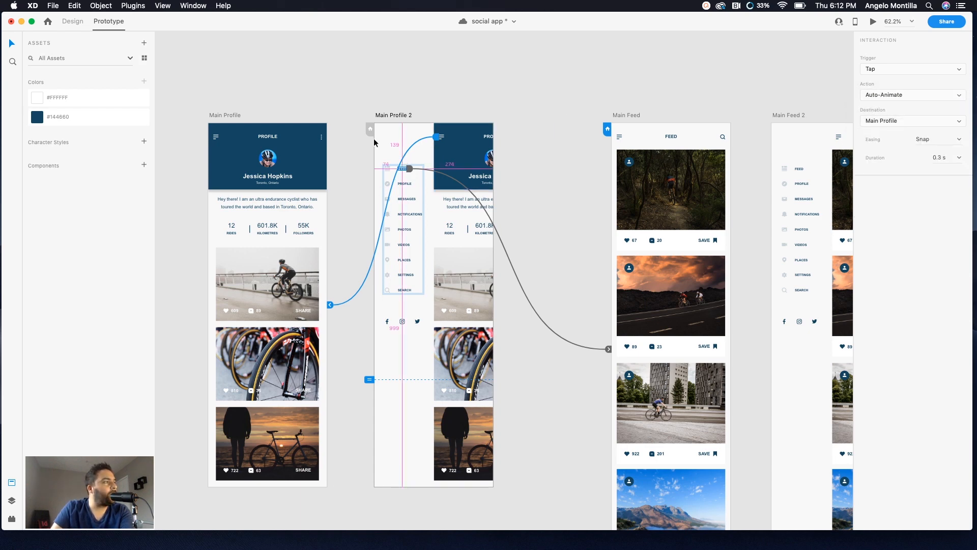
Step: Preview the prototype from Main Profile and toggle the side menu open and closed a couple of times
scroll(372, 140, "up", 5)
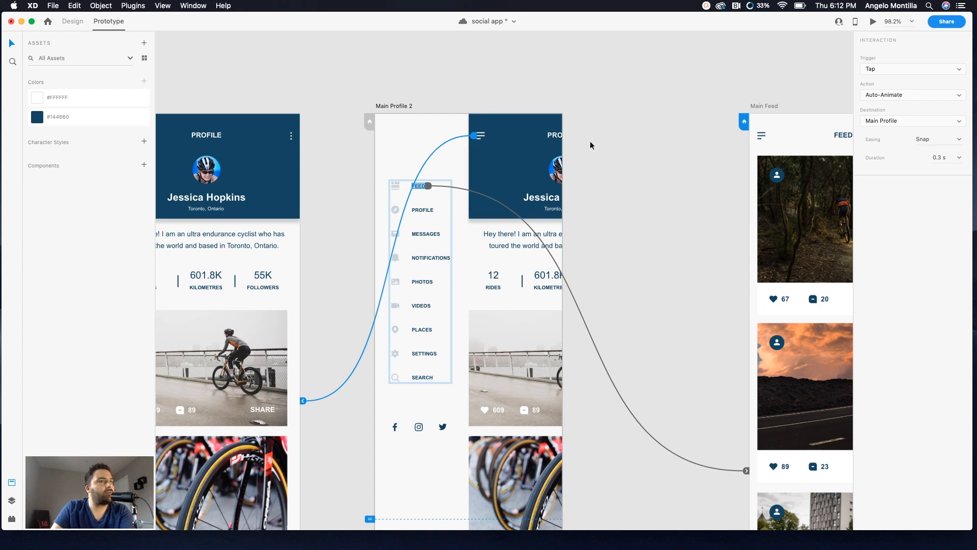
scroll(667, 160, "left", 5)
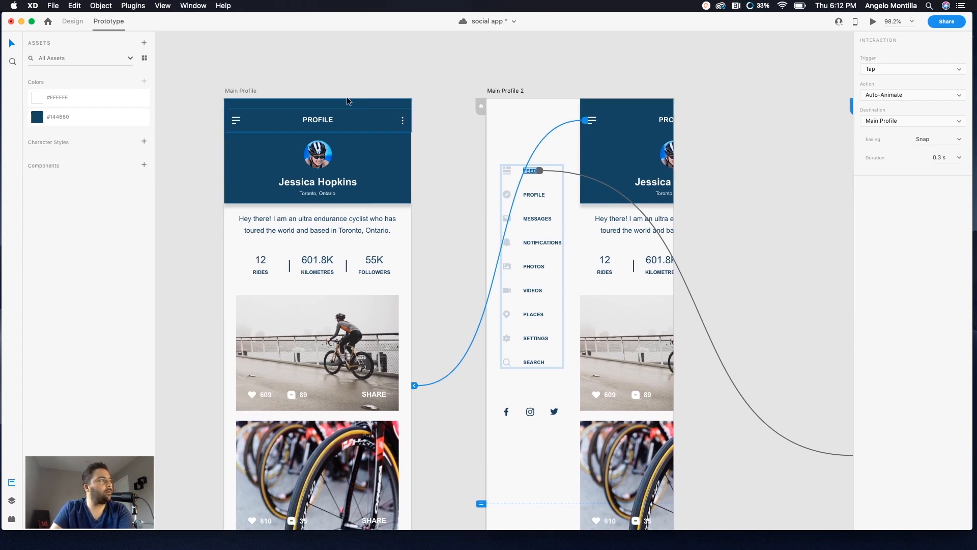
left_click(238, 89)
left_click(873, 24)
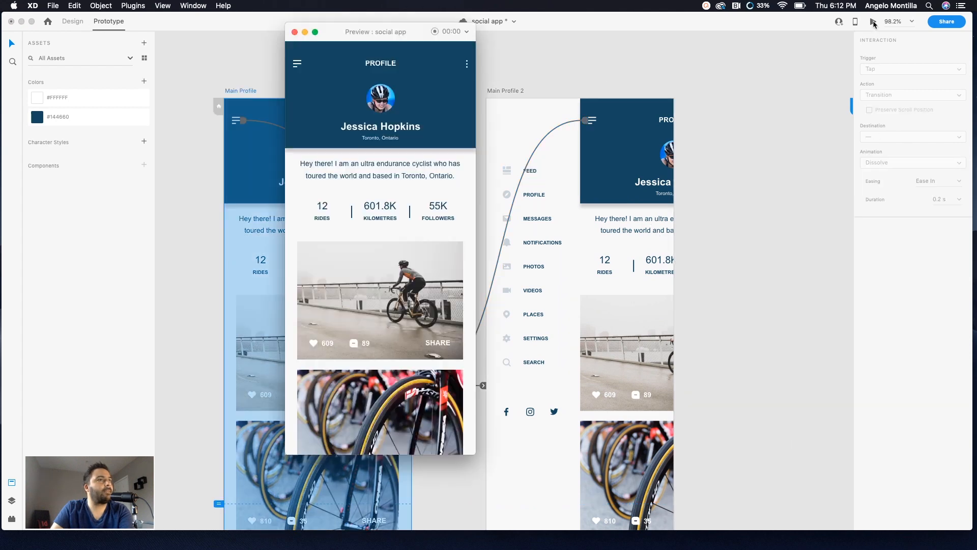
left_click(295, 65)
left_click(394, 64)
left_click(296, 64)
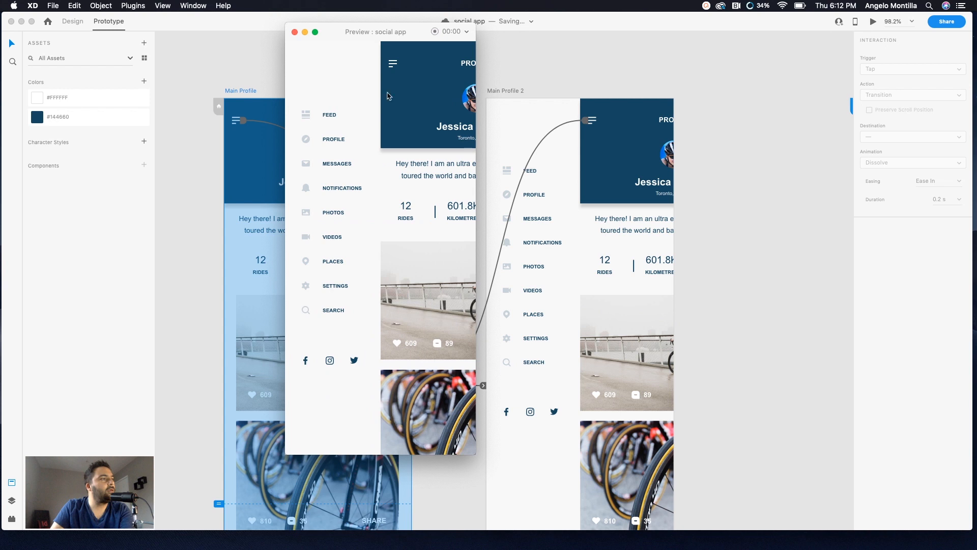
left_click(393, 64)
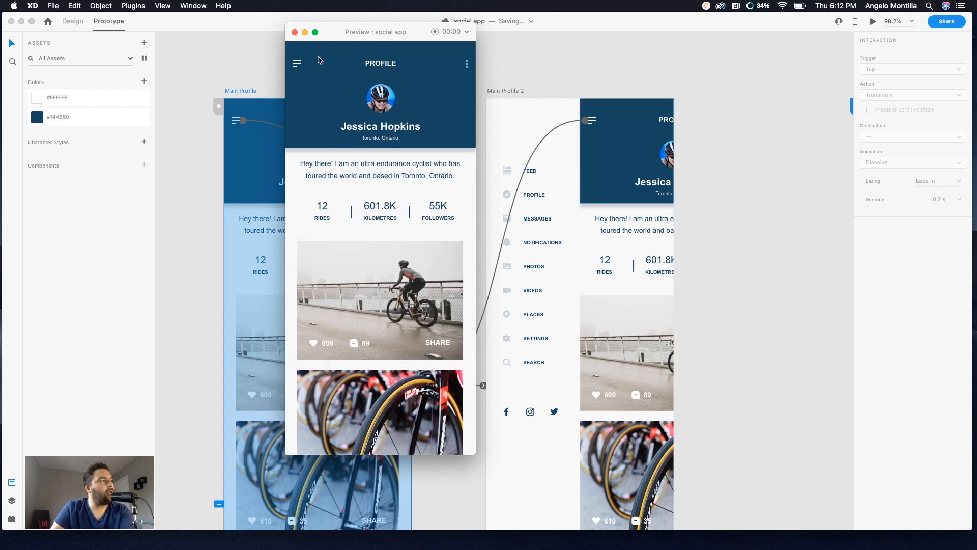
left_click(294, 33)
Step: Compare the hamburger interactions on Main Profile and Main Profile 2, then preview the menu toggle once more
left_click(585, 123)
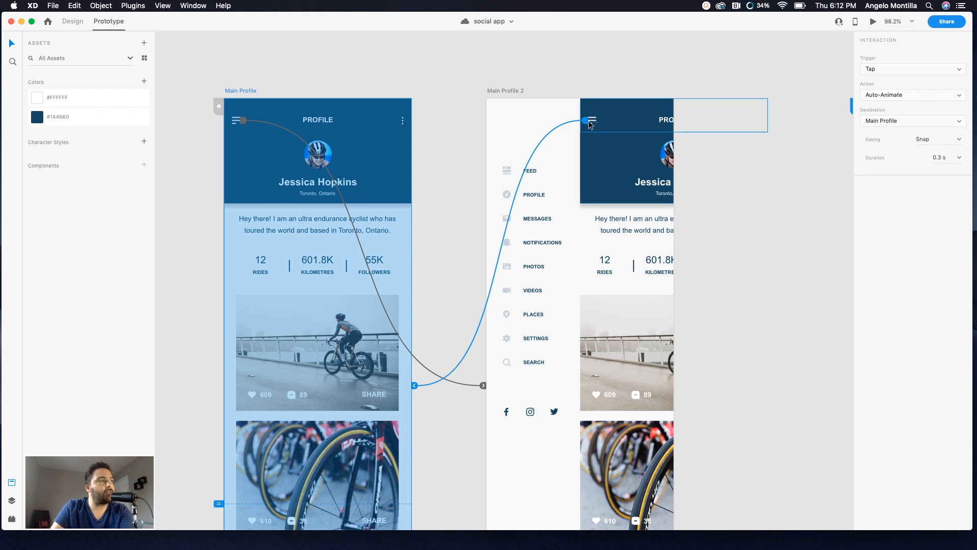
left_click(246, 121)
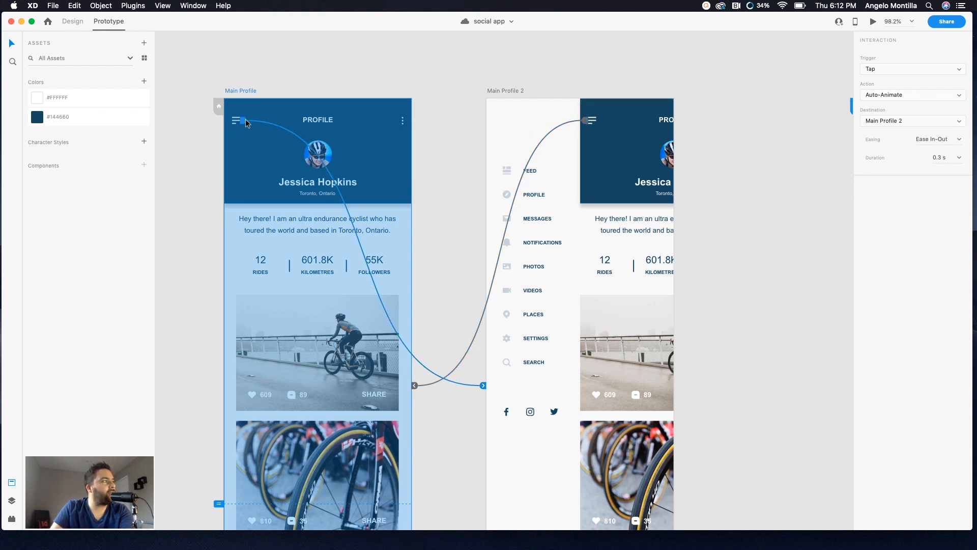
left_click(586, 121)
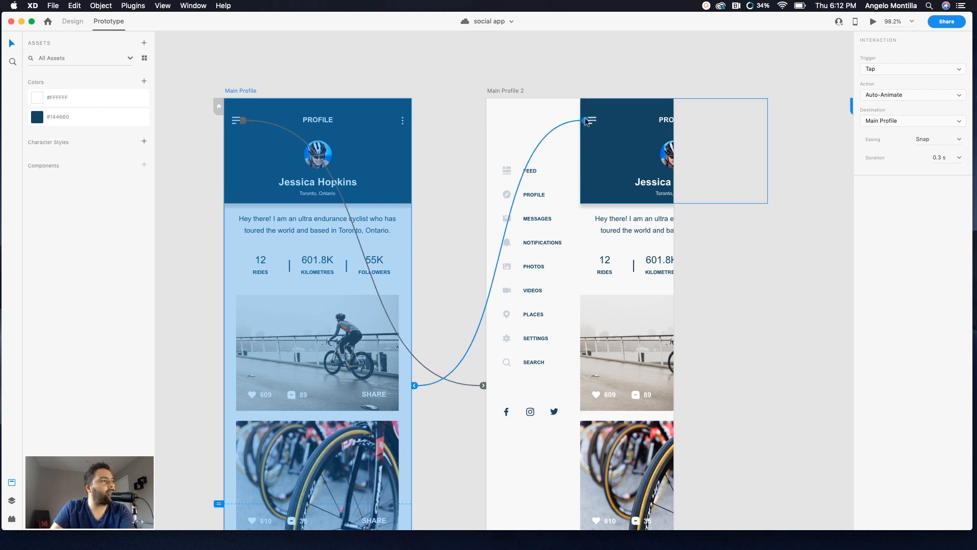
left_click(239, 90)
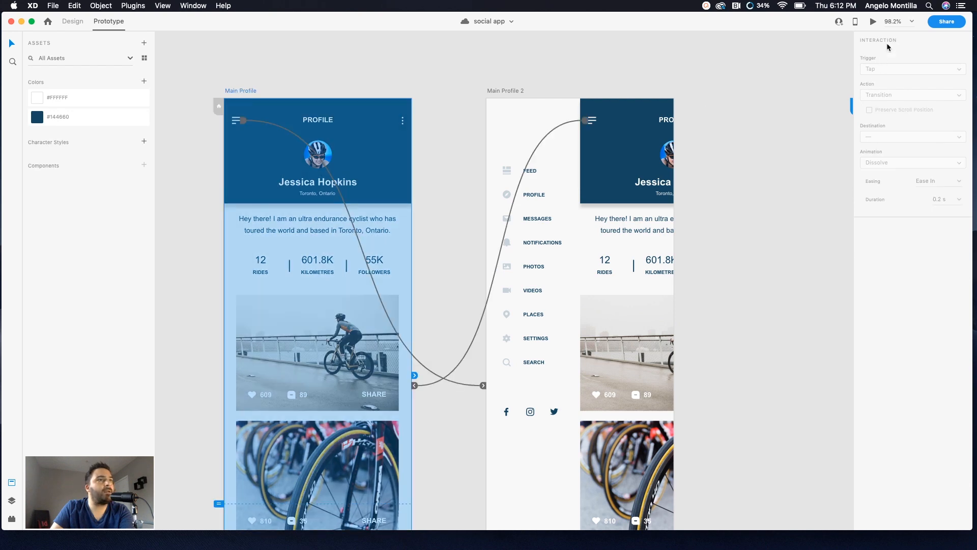
left_click(873, 22)
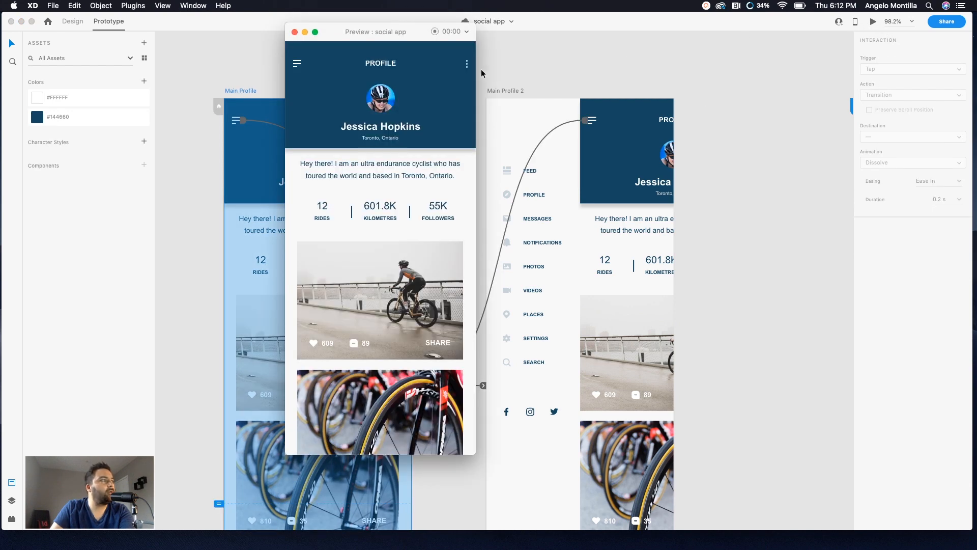
left_click(300, 67)
left_click(393, 70)
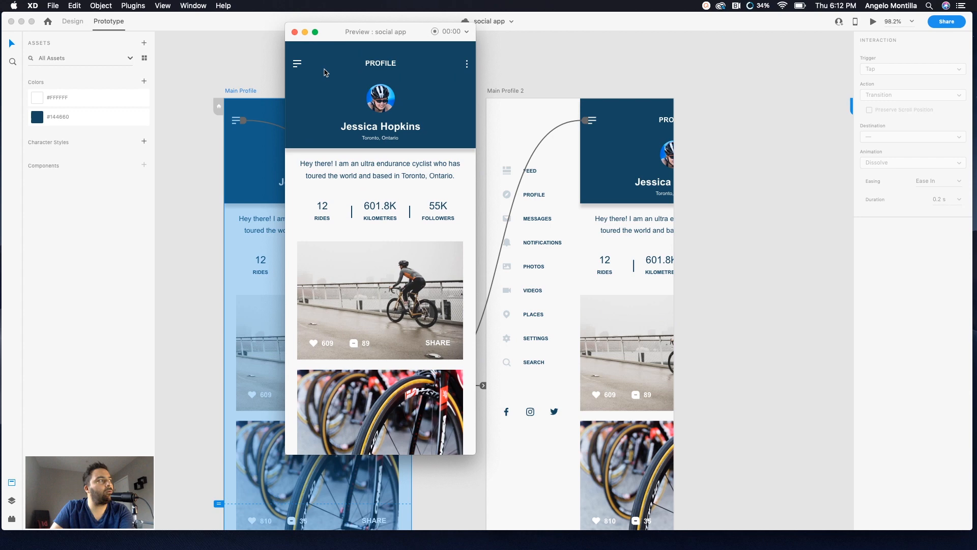
left_click(298, 64)
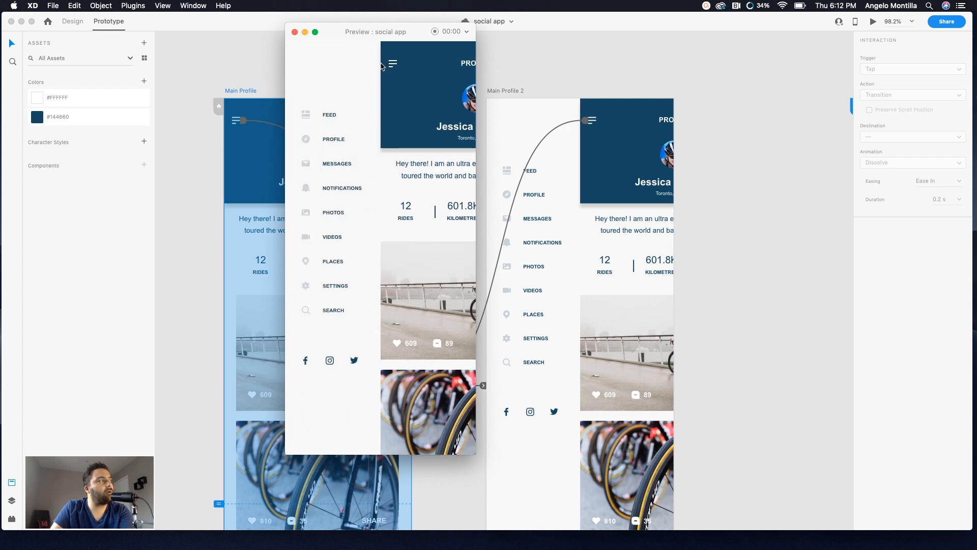
left_click(399, 65)
left_click(294, 32)
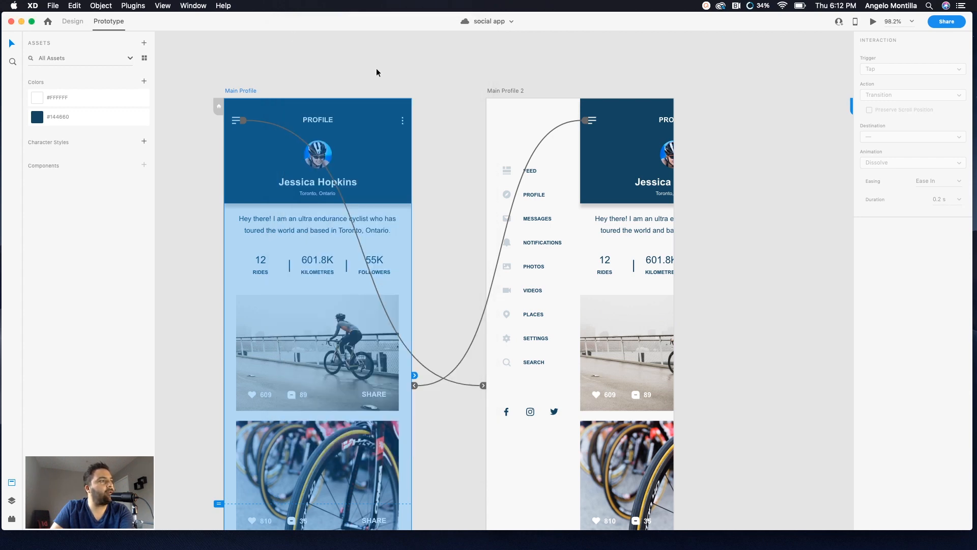
Step: Set the FEED menu item's transition animation to Slide Right with Ease In-Out easing
left_click(773, 212)
scroll(772, 211, "down", 3)
left_click_drag(744, 207, 501, 206)
left_click(329, 181)
double_click(334, 176)
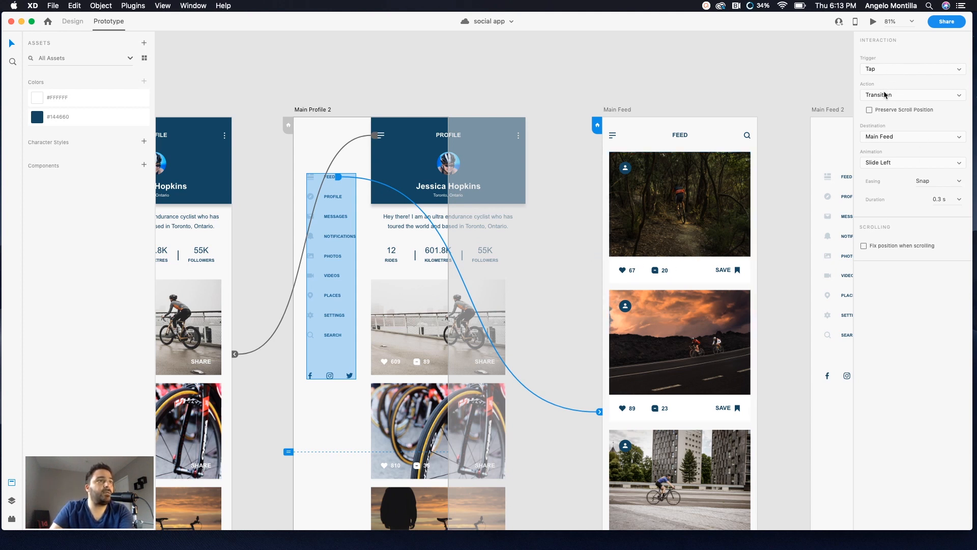
left_click(904, 164)
left_click(881, 171)
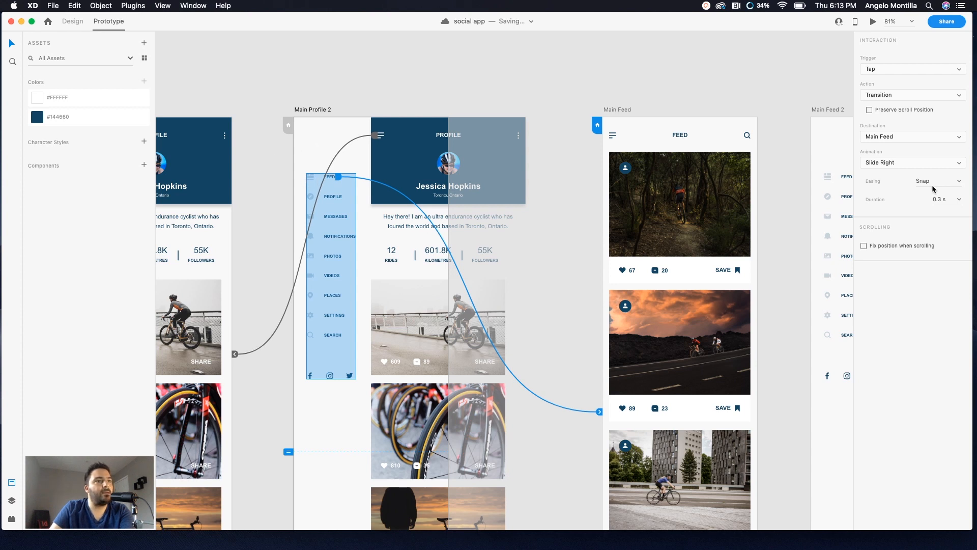
left_click(958, 182)
left_click(936, 220)
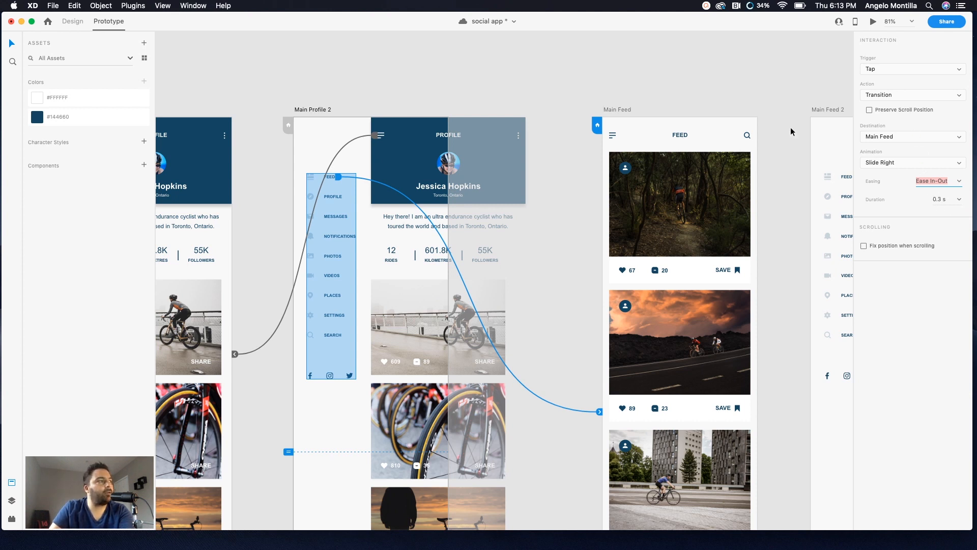
left_click(370, 92)
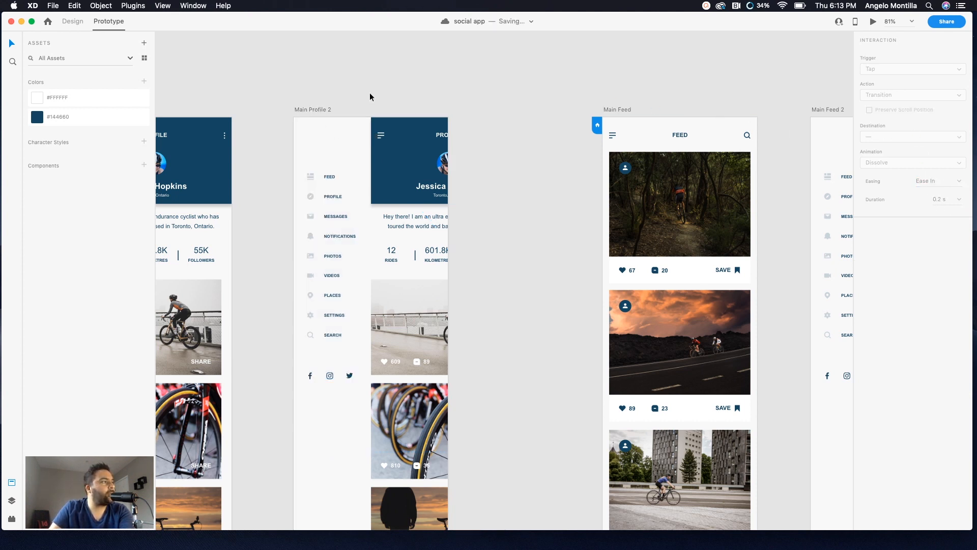
Step: Preview from Main Profile, opening the side menu and tapping FEED to test the link to Main Feed
scroll(363, 92, "left", 5)
left_click(313, 110)
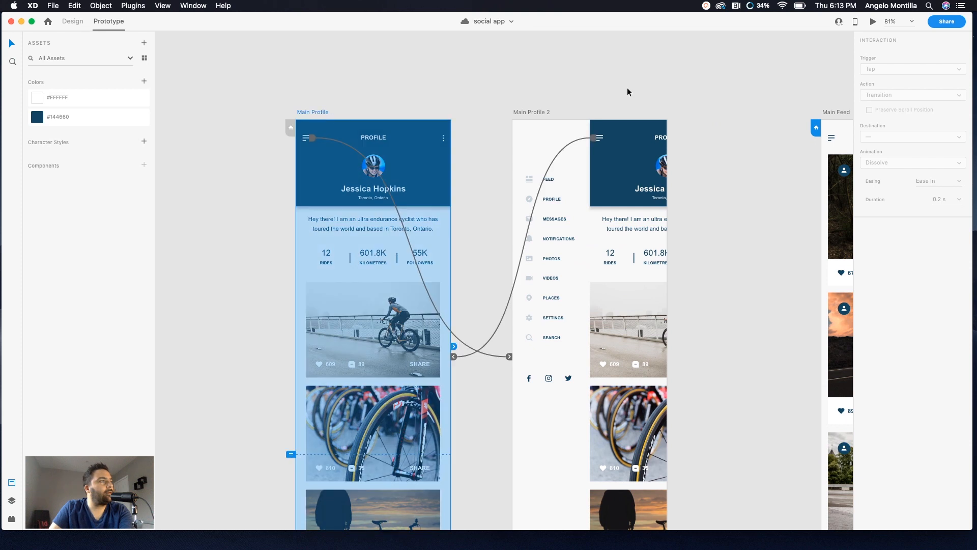
left_click(872, 22)
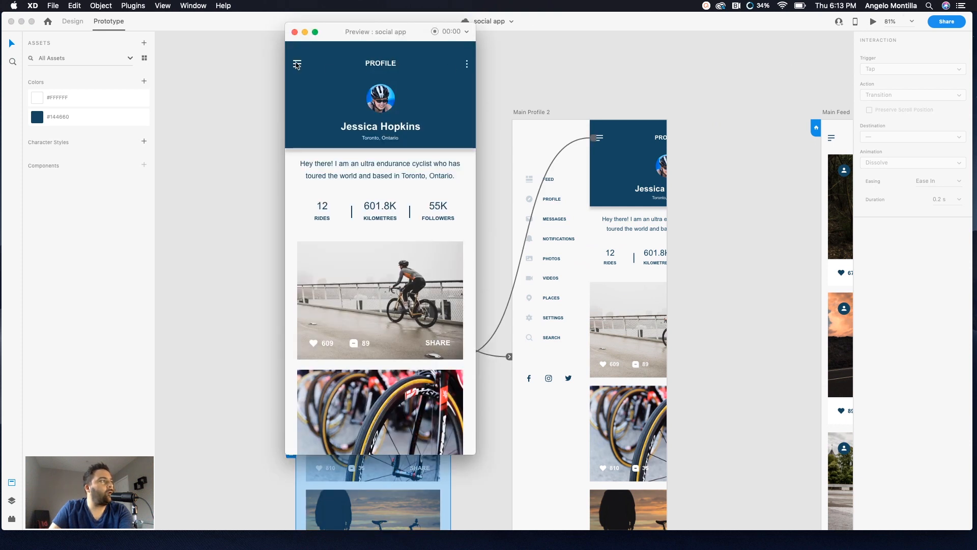
left_click(295, 63)
left_click(299, 65)
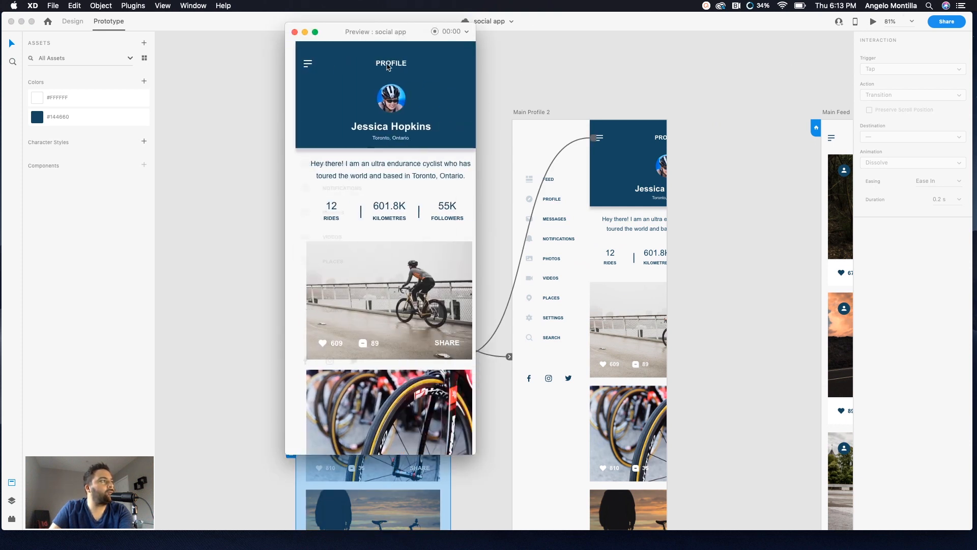
left_click(298, 66)
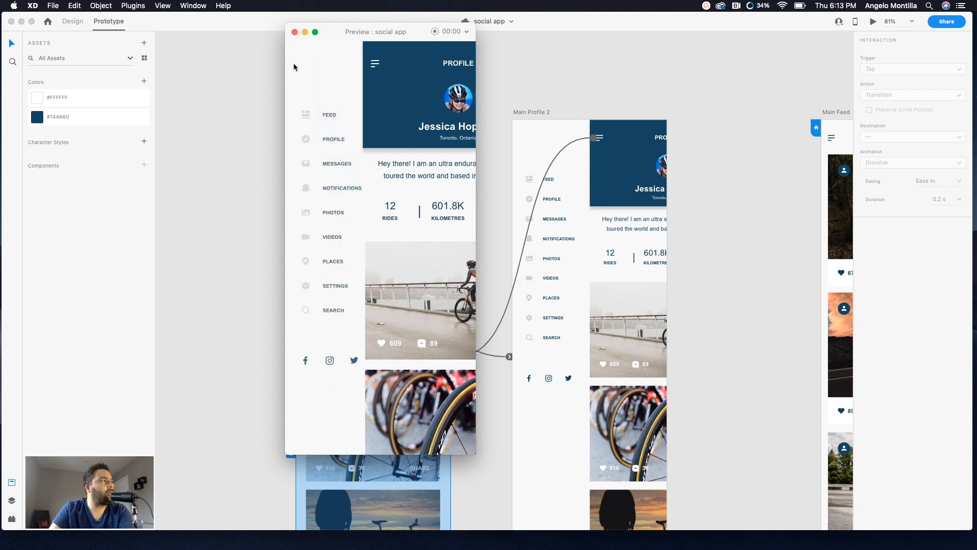
left_click(328, 116)
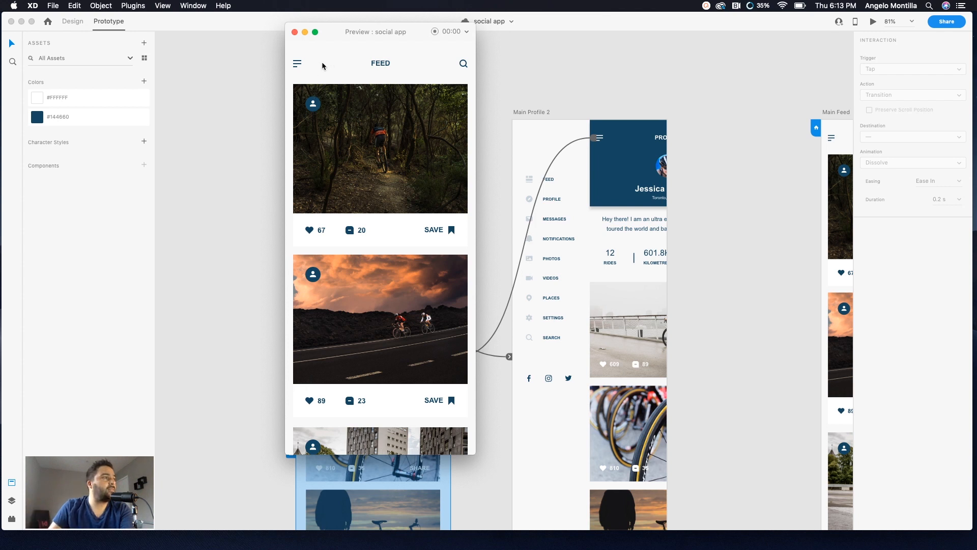
left_click(294, 32)
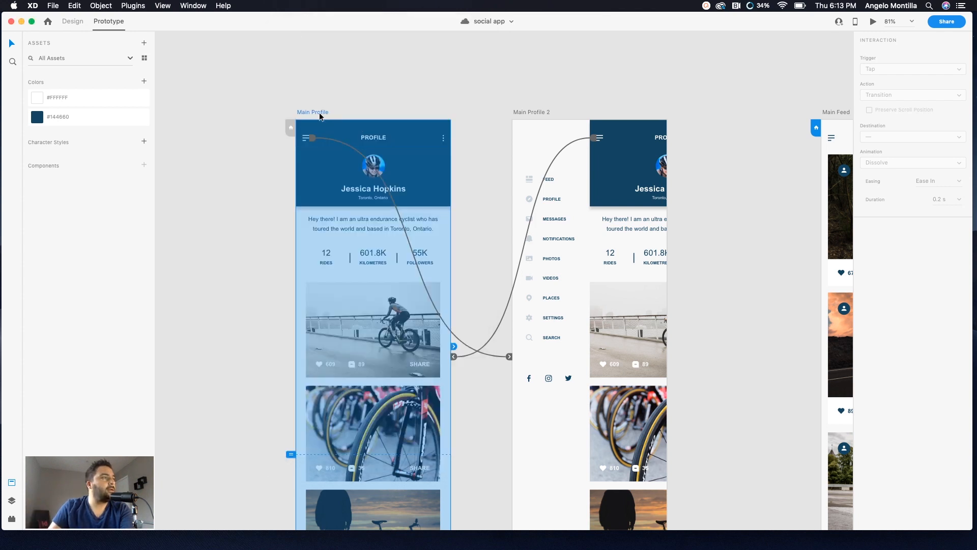
left_click(873, 22)
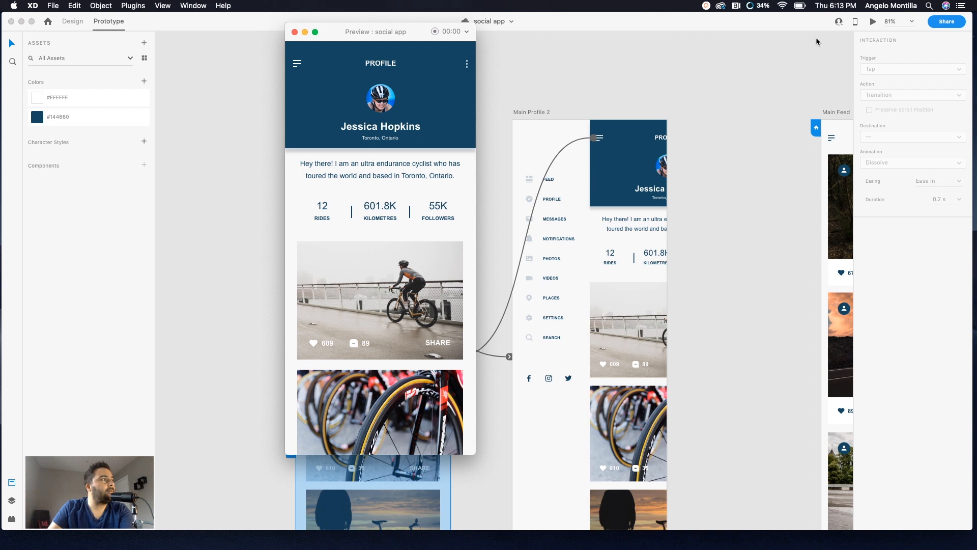
left_click(297, 64)
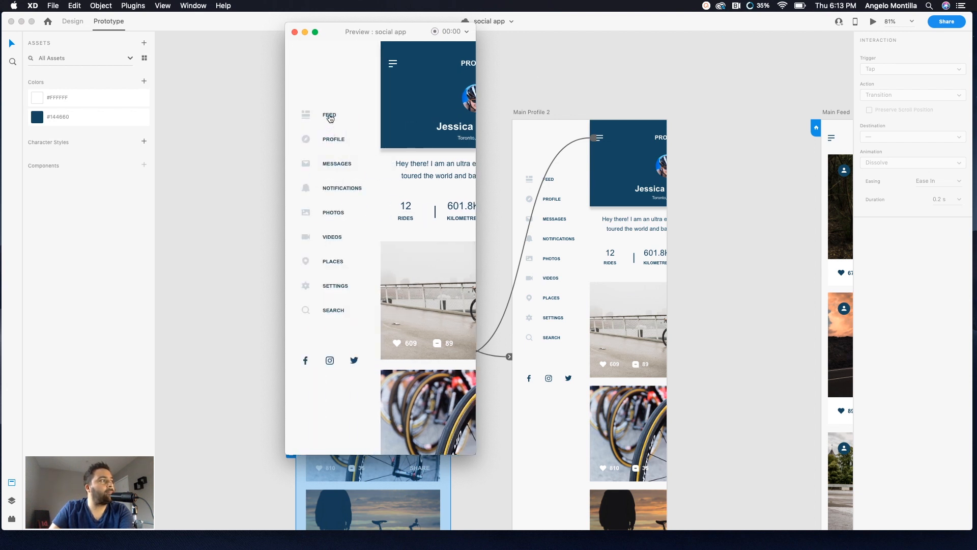
left_click(329, 116)
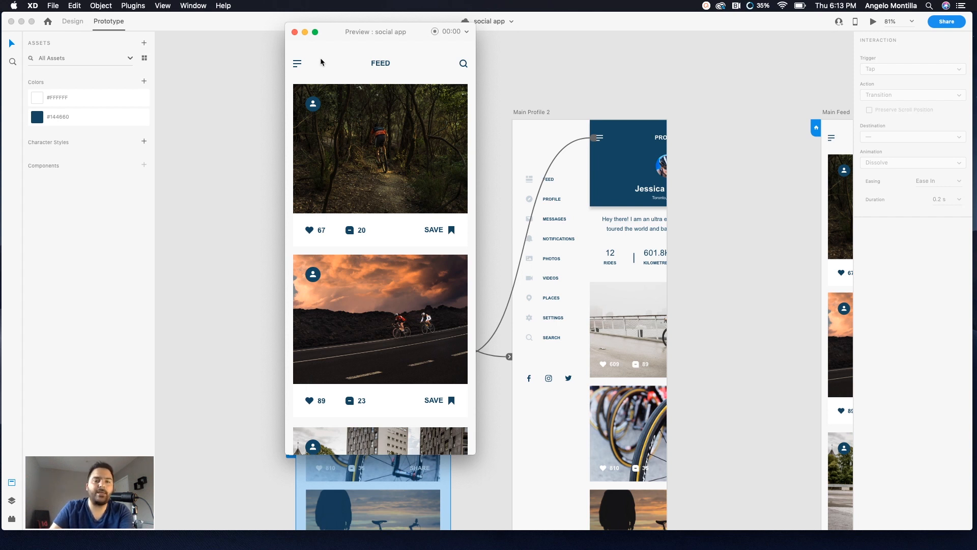
left_click(294, 33)
Step: Wire the Main Feed hamburger icon to the Main Feed 2 artboard and set the interaction's action to Auto-Animate
left_click(703, 82)
scroll(697, 102, "down", 1)
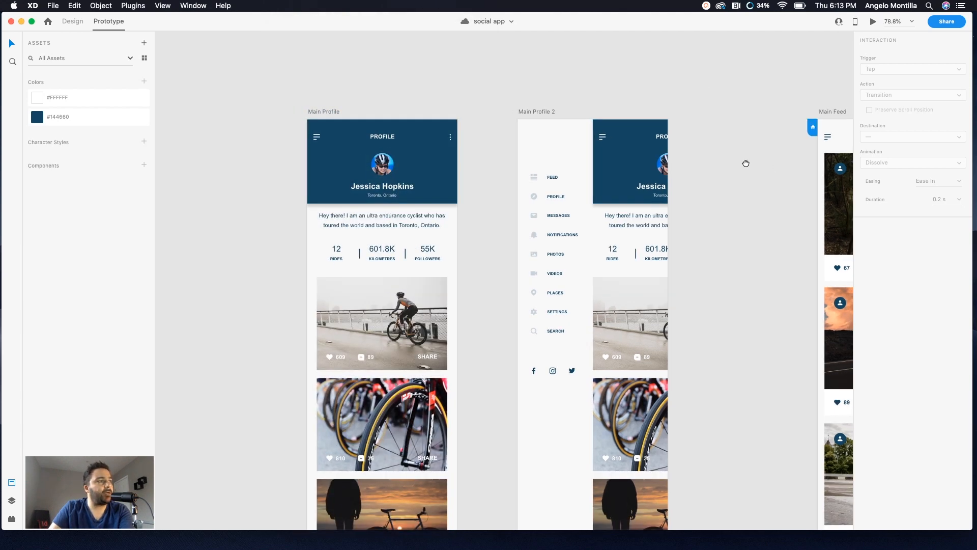
left_click_drag(744, 163, 600, 126)
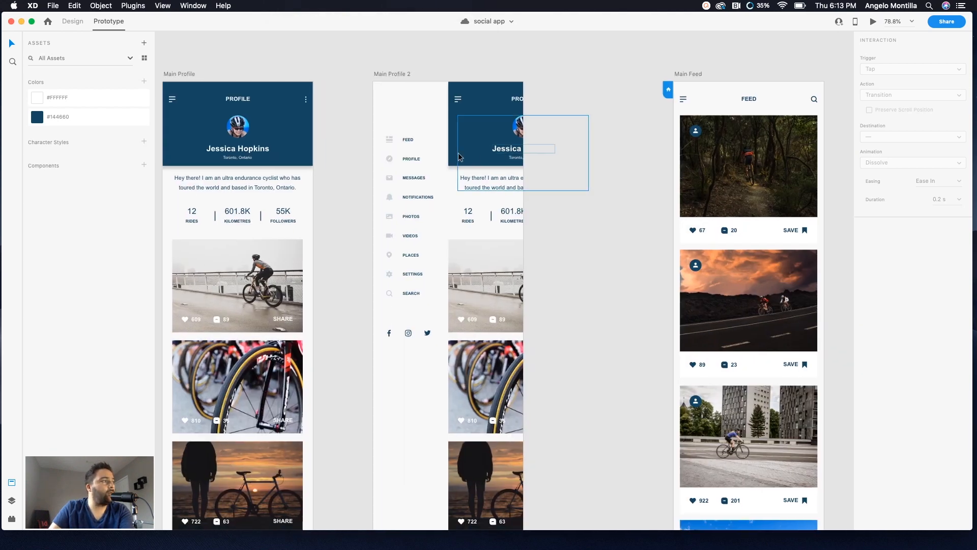
left_click(177, 102)
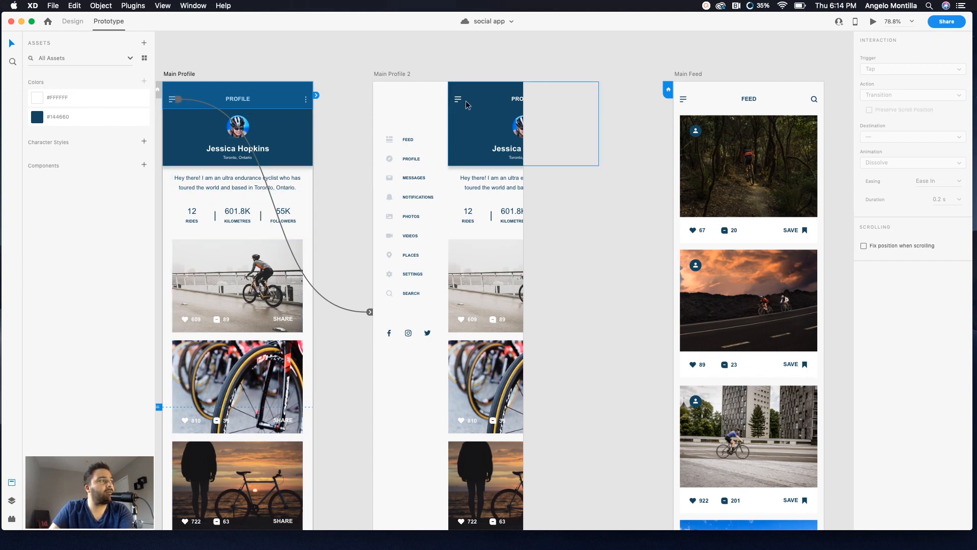
left_click(410, 141)
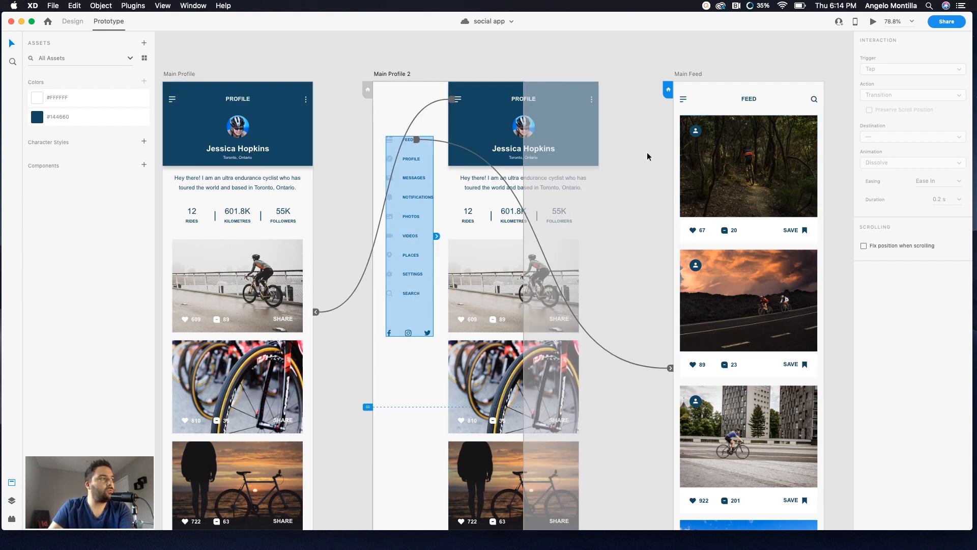
left_click_drag(650, 157, 485, 157)
scroll(484, 156, "right", 5)
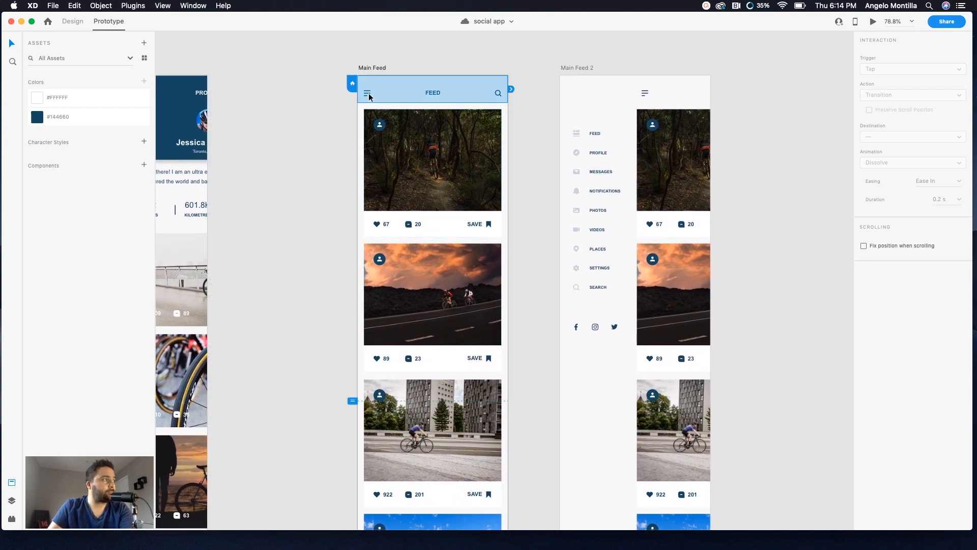
left_click(368, 93)
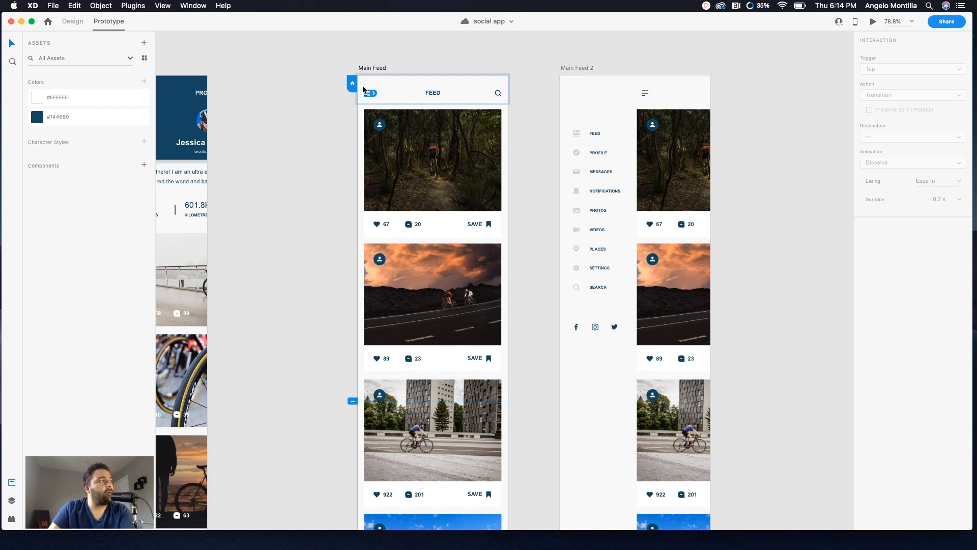
scroll(358, 93, "up", 2)
left_click_drag(377, 96, 601, 265)
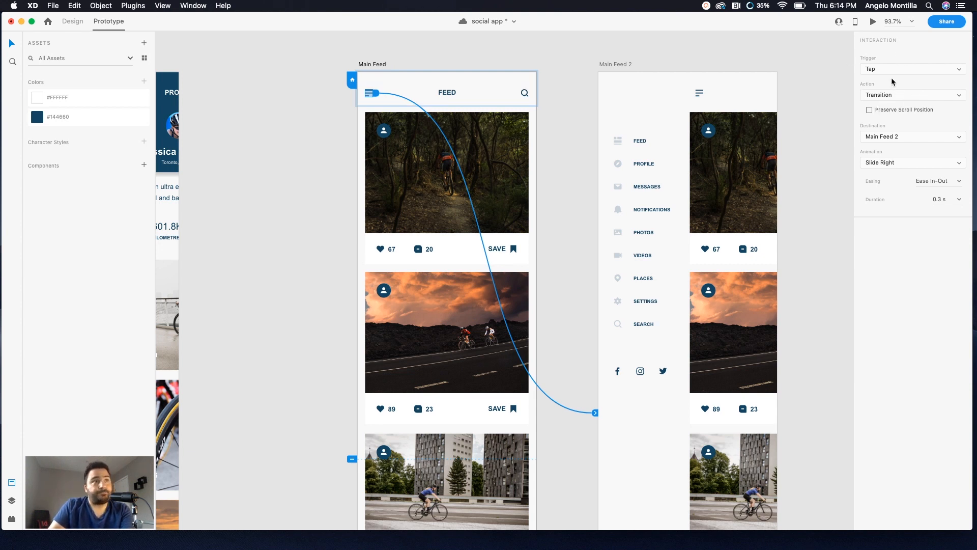
left_click(961, 96)
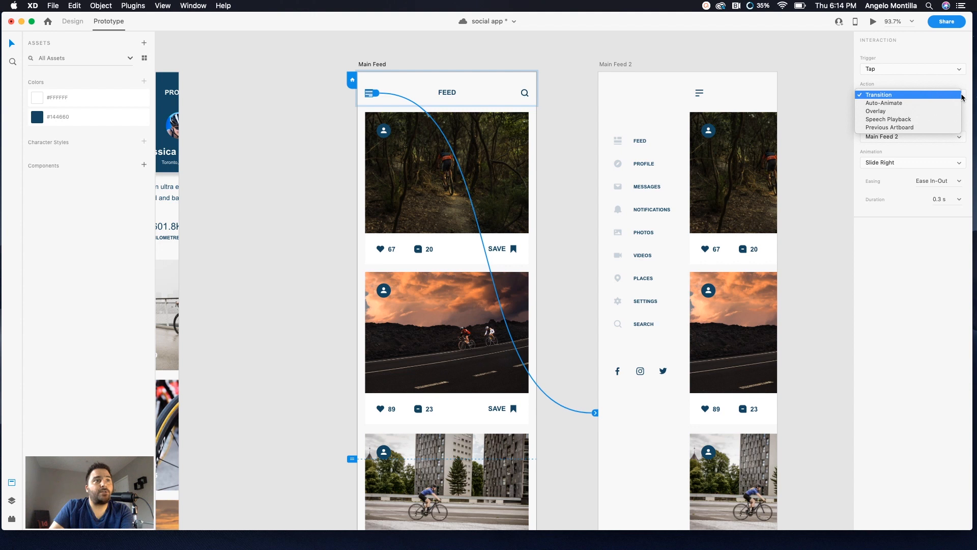
left_click(901, 103)
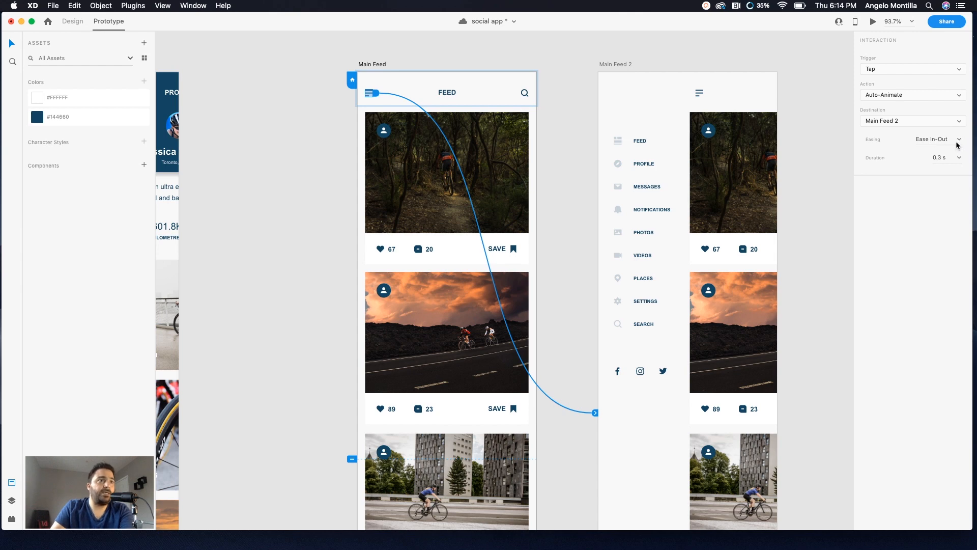
Step: Preview the prototype from Main Feed and open its side menu with the hamburger icon
left_click(376, 64)
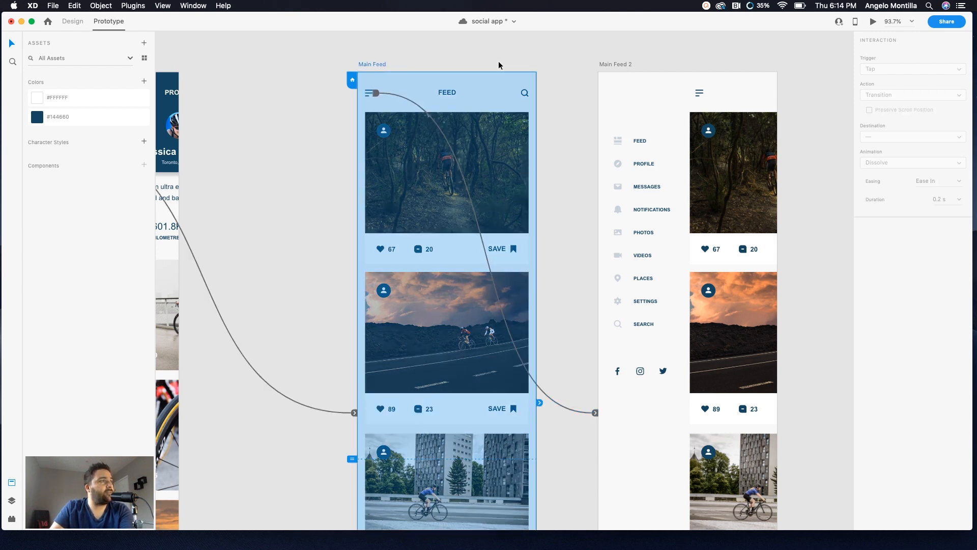
left_click(873, 21)
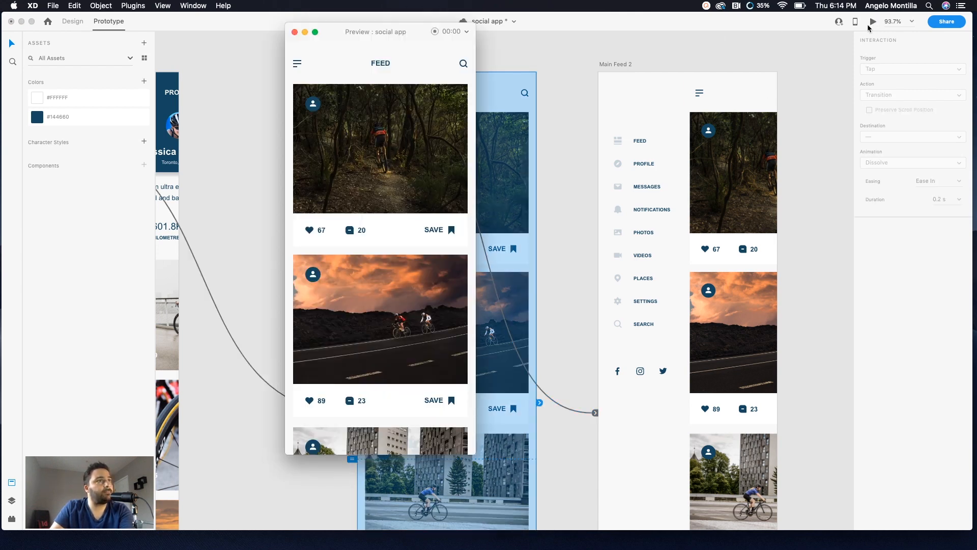
left_click(297, 64)
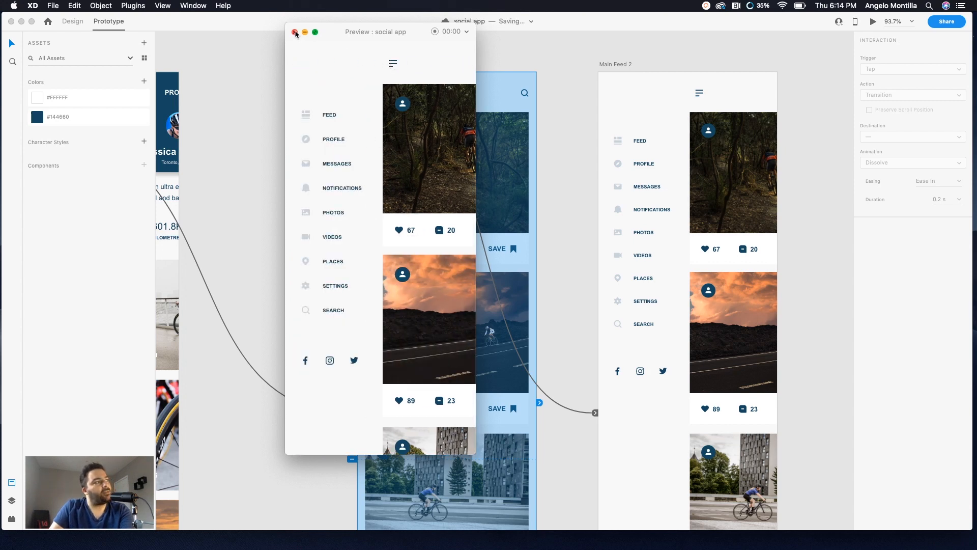
left_click(295, 32)
Step: Wire the Main Feed 2 hamburger icon back to the Main Feed artboard with an Auto-Animate tap interaction
left_click(699, 93)
double_click(707, 97)
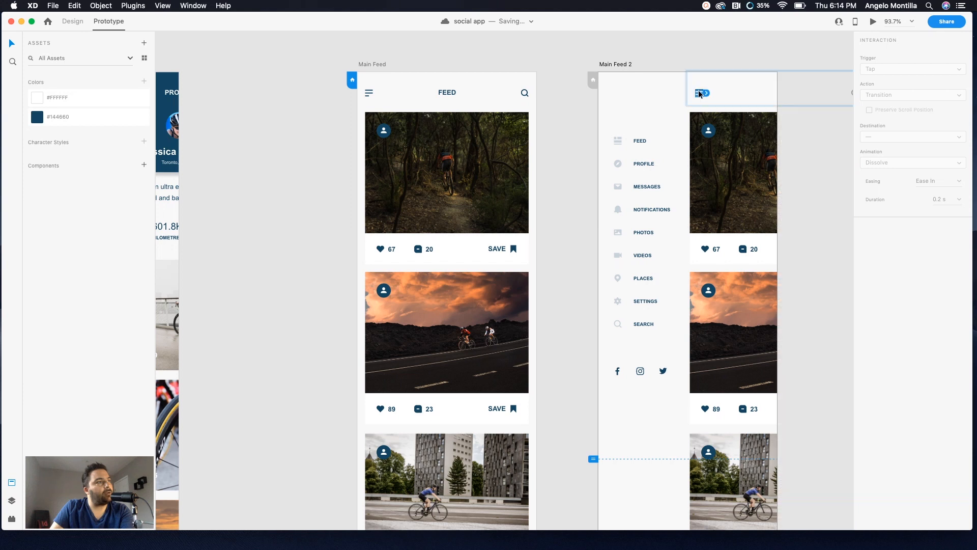
left_click_drag(712, 94, 527, 318)
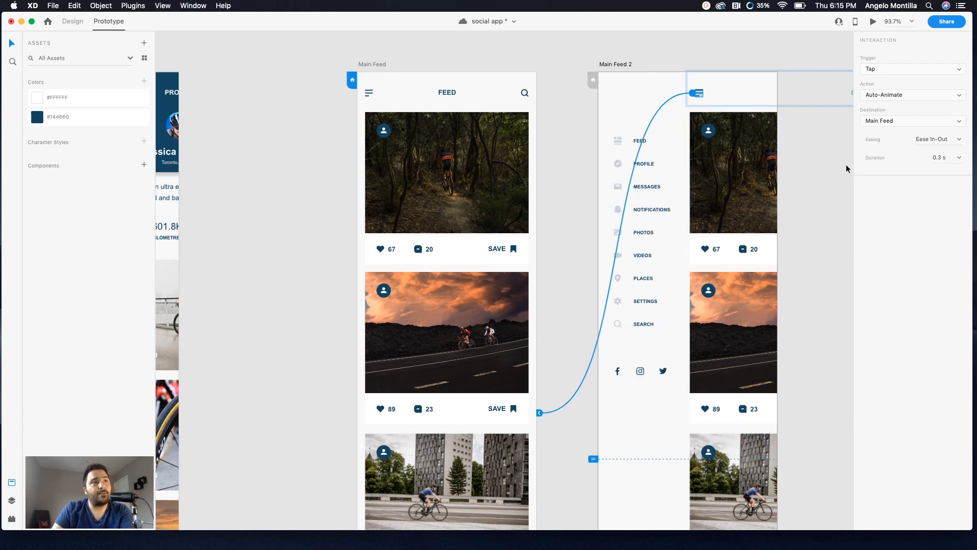
Step: Preview from Main Feed, toggling the side menu open and closed several times with the hamburger icon
left_click(376, 64)
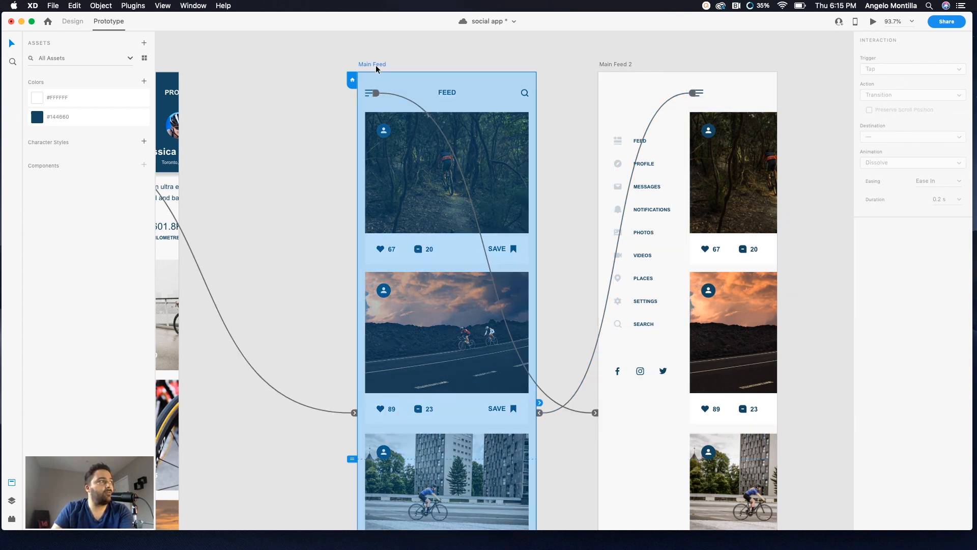
left_click(873, 22)
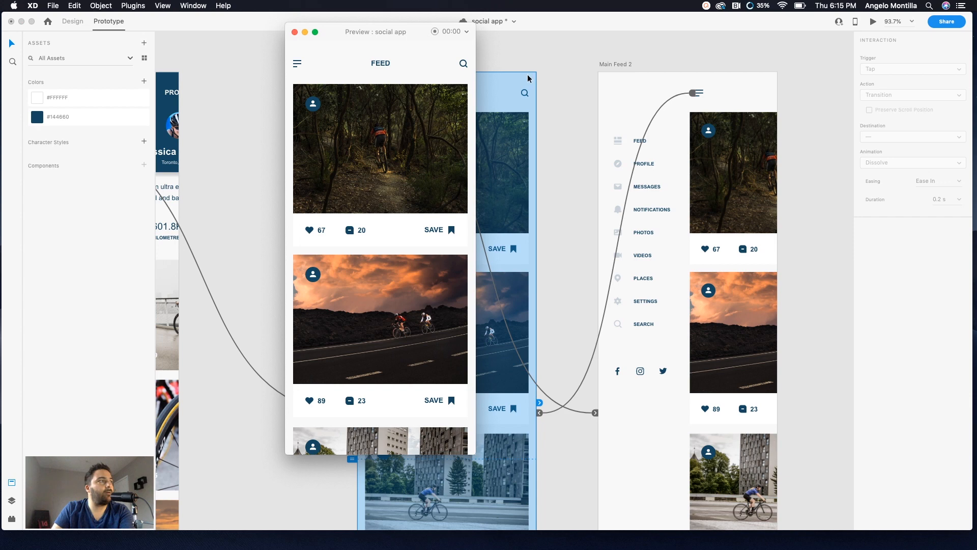
left_click(297, 67)
left_click(389, 67)
left_click(298, 65)
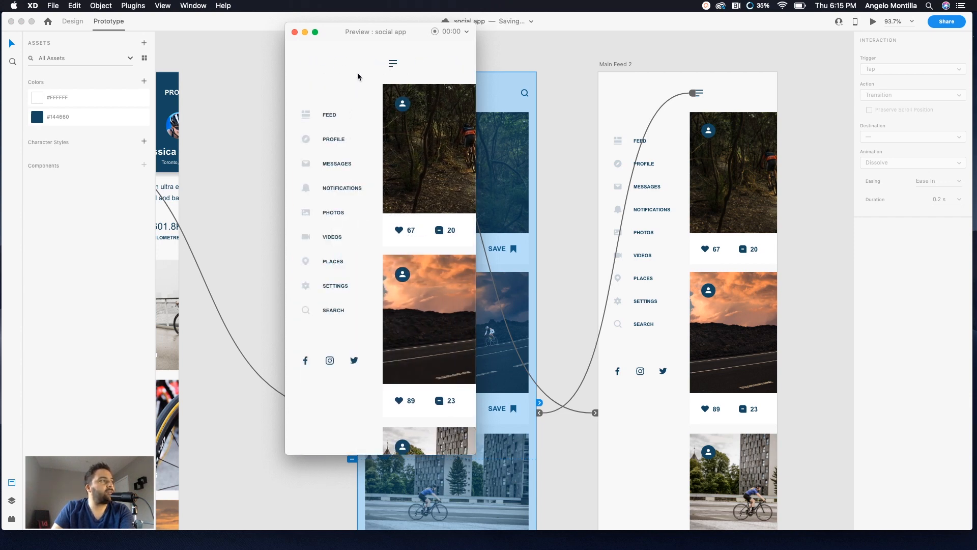
left_click(392, 66)
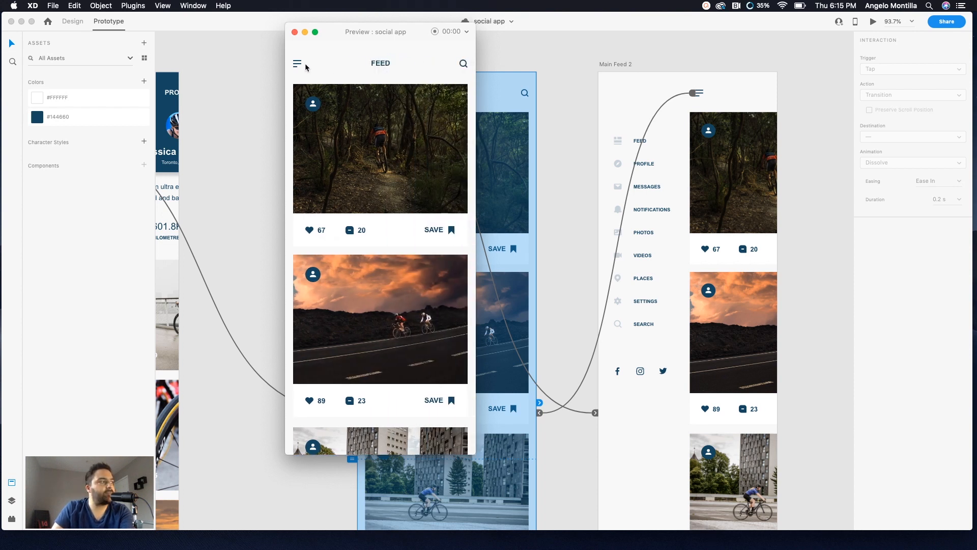
left_click(295, 32)
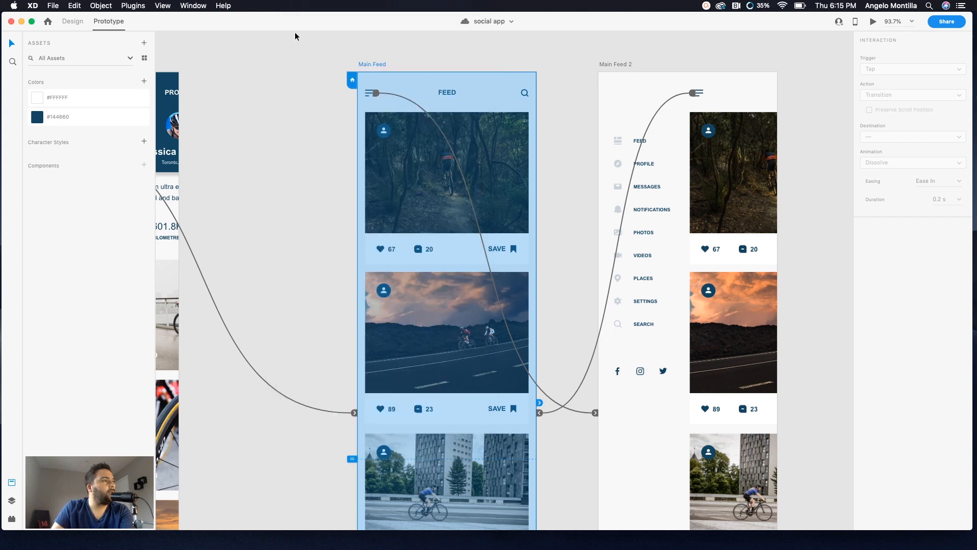
Step: Link the PROFILE menu item on Main Feed 2 to the Main Profile artboard
left_click(544, 104)
scroll(543, 104, "left", 3)
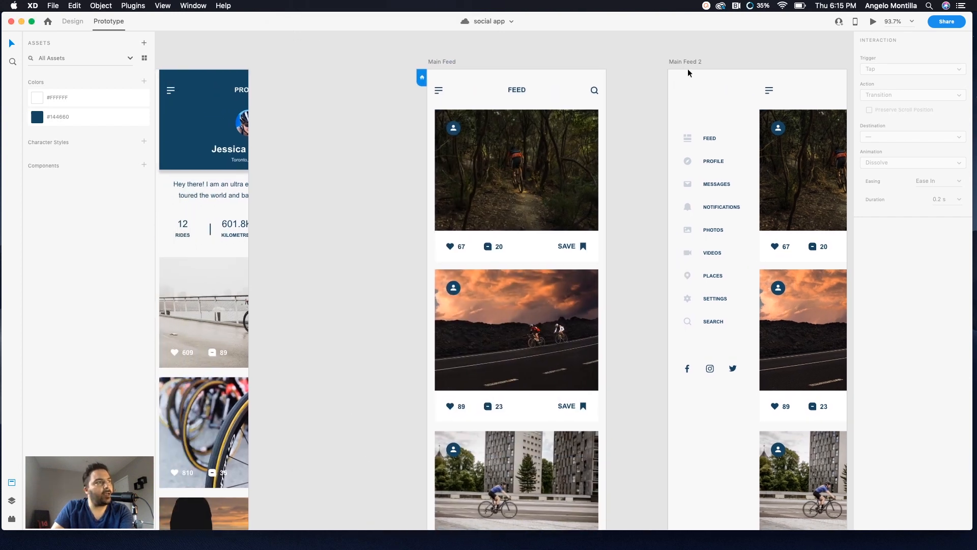
left_click(691, 62)
left_click(713, 161)
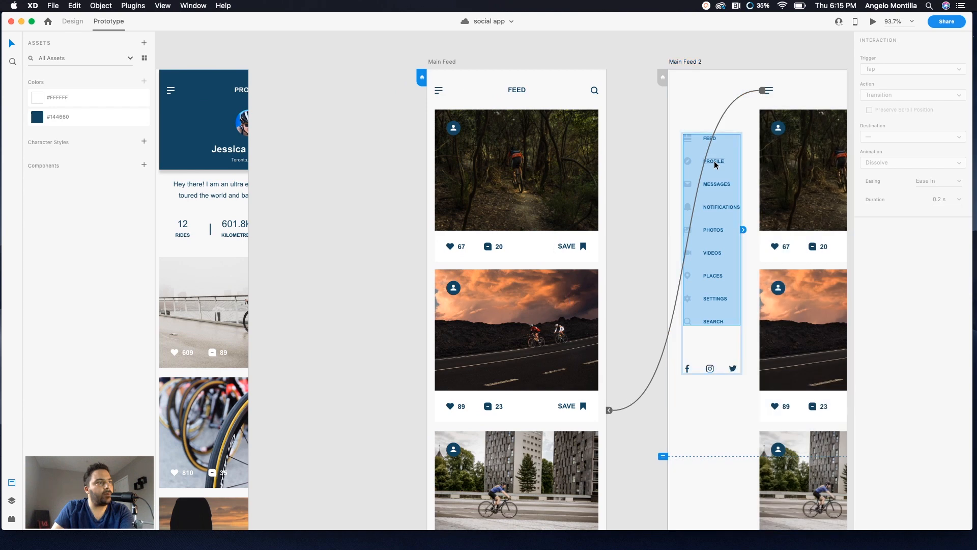
double_click(713, 161)
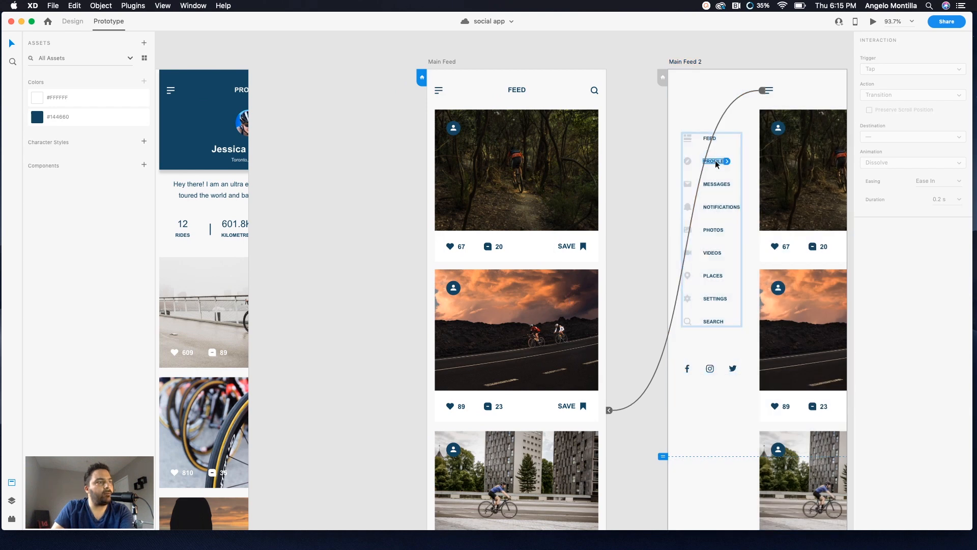
left_click_drag(726, 161, 725, 161)
scroll(616, 295, "down", 1)
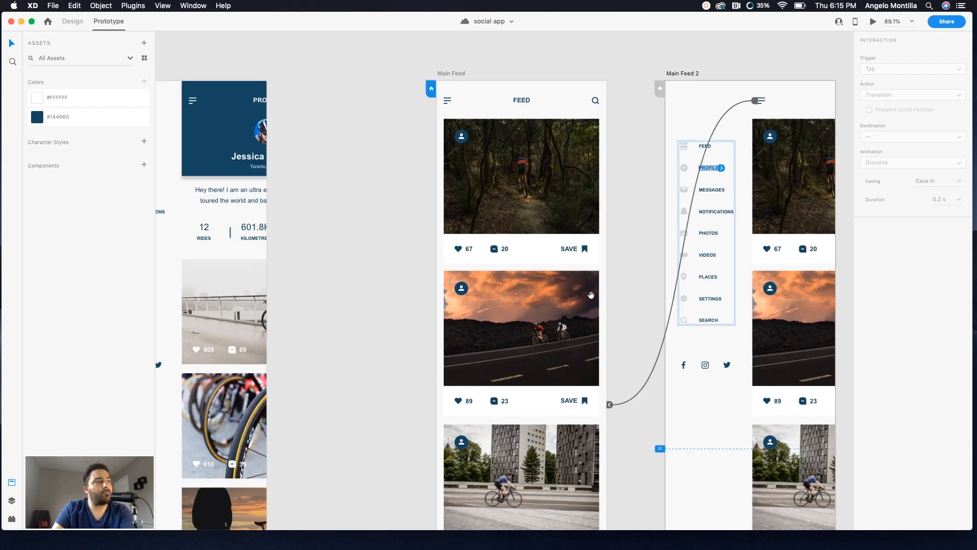
left_click_drag(591, 294, 692, 283)
scroll(692, 283, "down", 3)
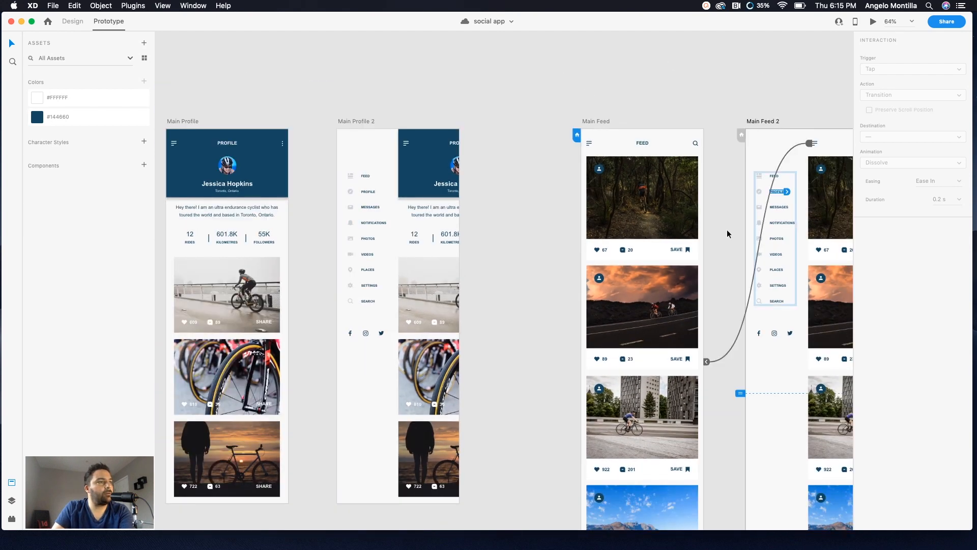
left_click_drag(787, 193, 390, 253)
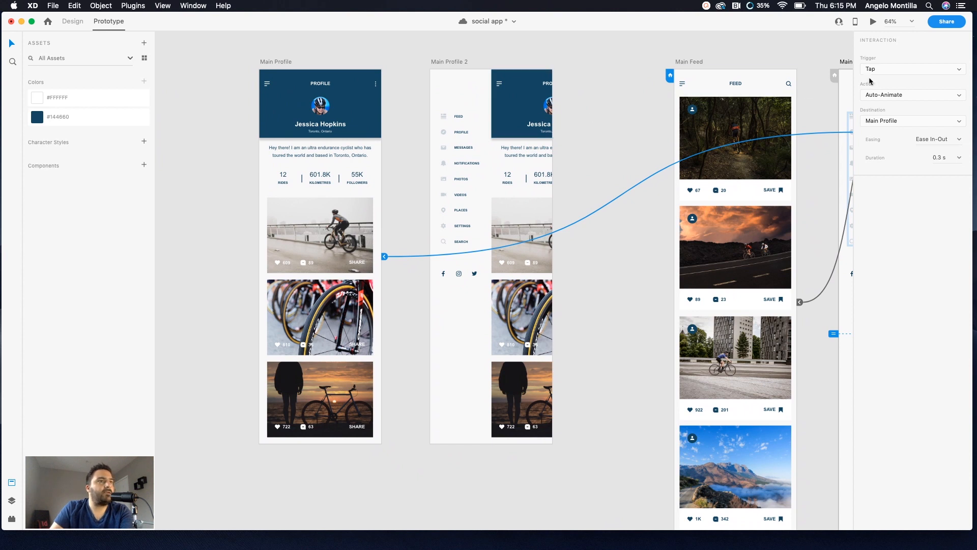
Step: Set the PROFILE link's action to Transition with a Slide Left animation
left_click(953, 99)
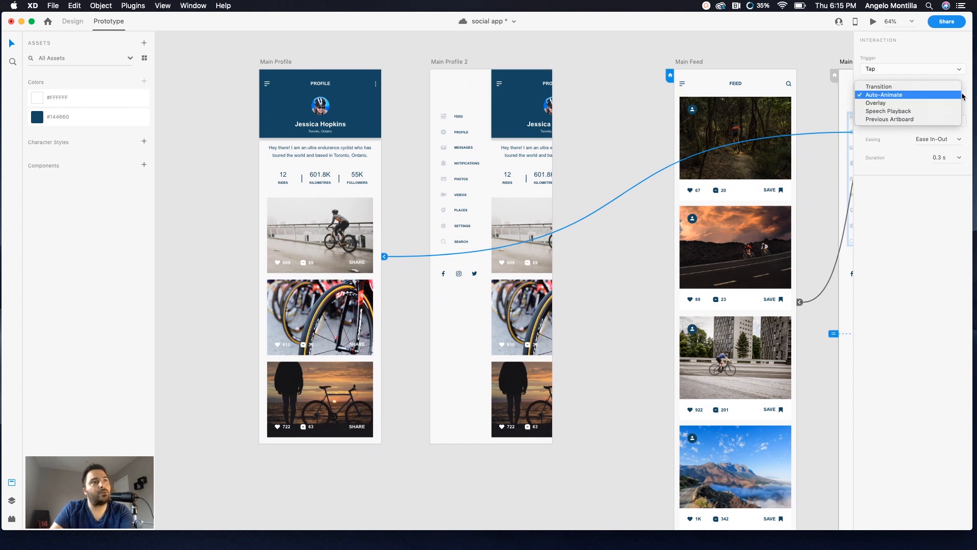
left_click(896, 94)
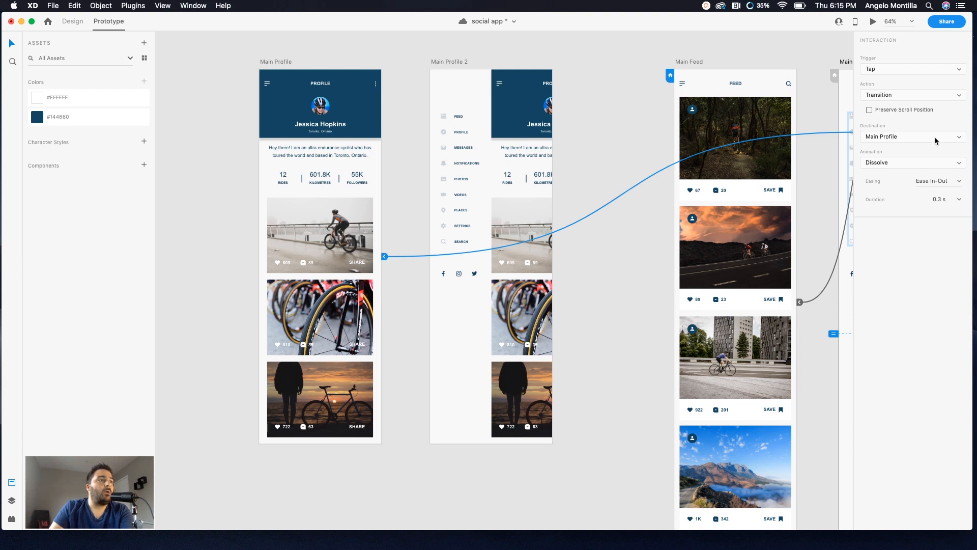
left_click(935, 163)
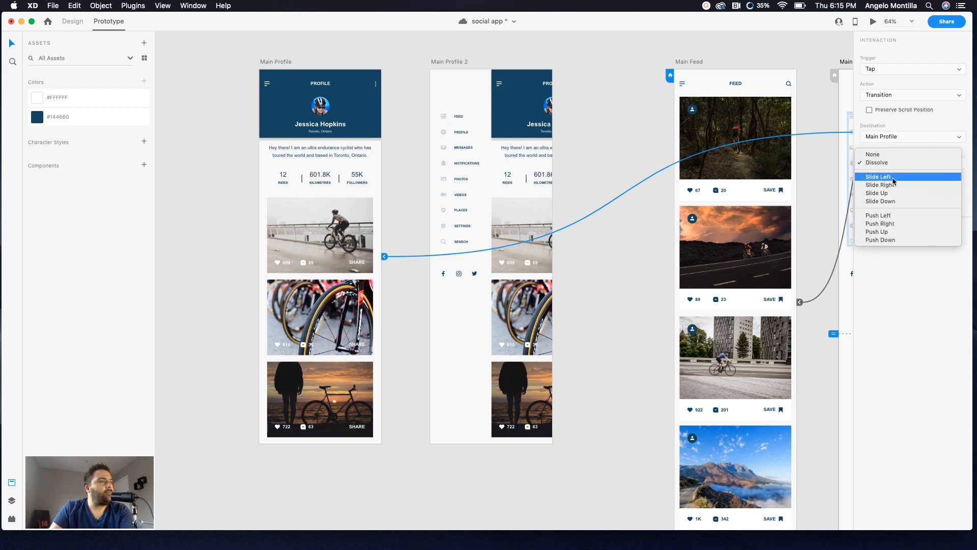
left_click(890, 177)
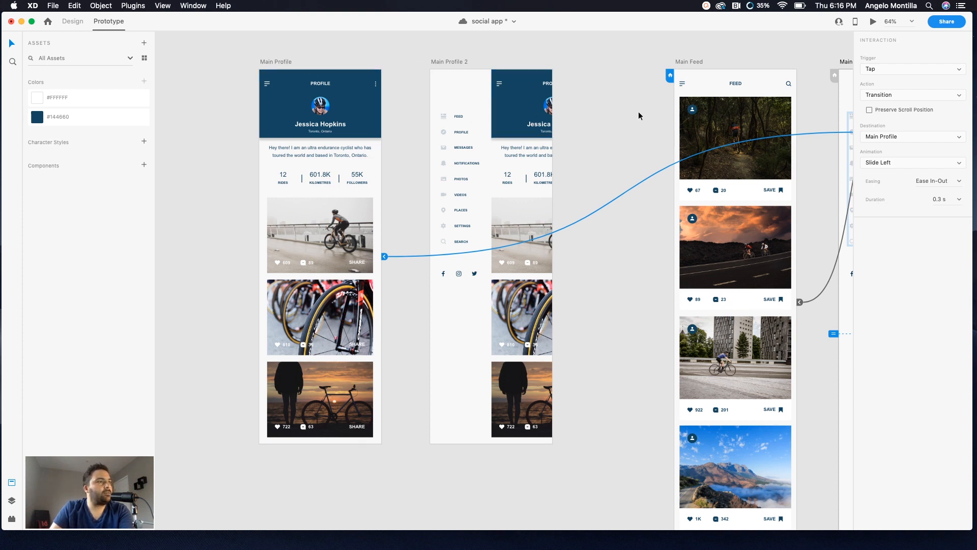
Step: Preview from Main Feed 2 and tap PROFILE to test the link to Main Profile
scroll(671, 107, "right", 5)
left_click(722, 84)
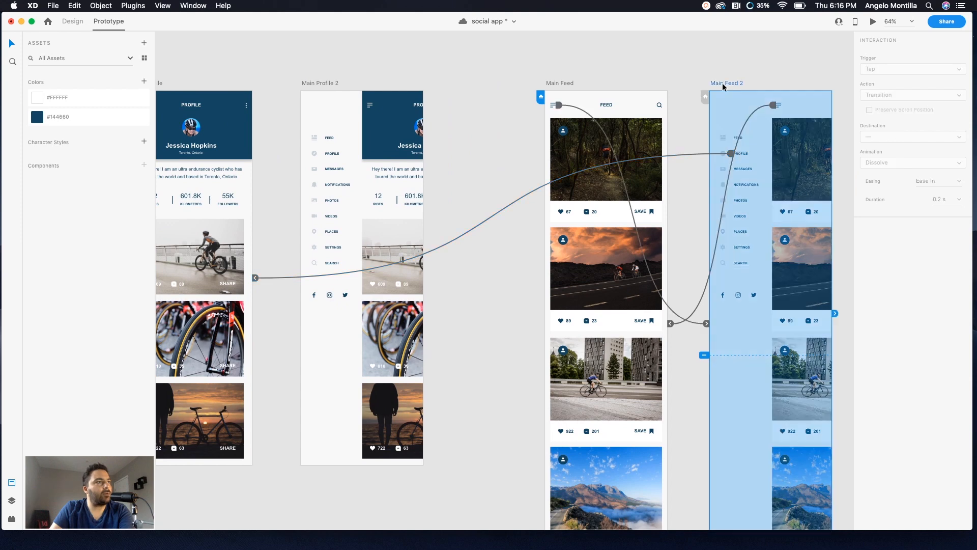
left_click(872, 22)
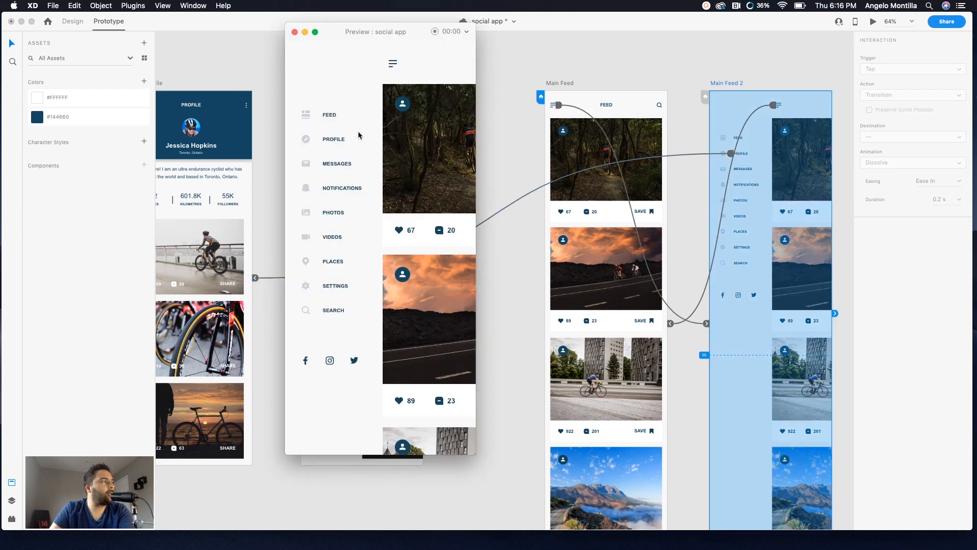
left_click(331, 140)
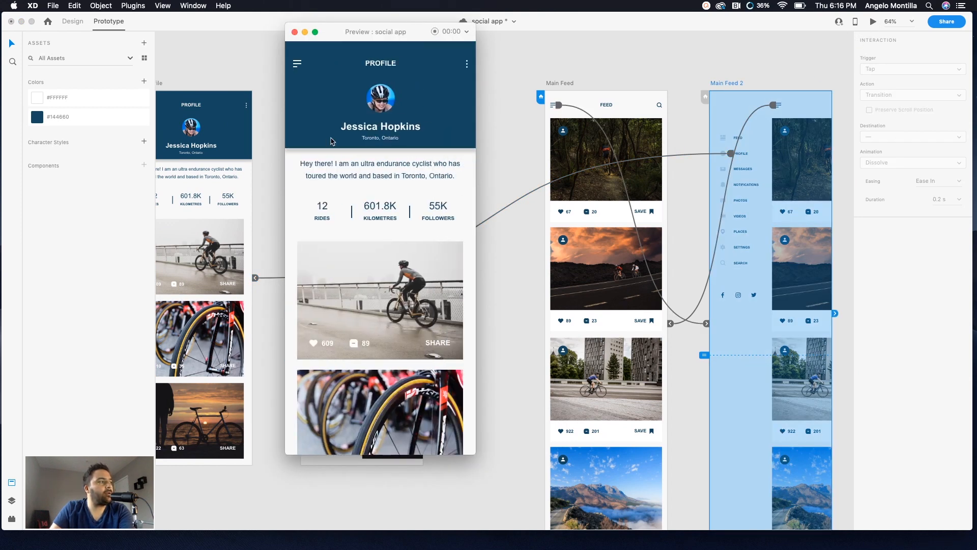
left_click(294, 32)
Step: Preview from Main Profile, toggling the side menu and tapping FEED to reach the feed screen
left_click_drag(396, 85, 642, 87)
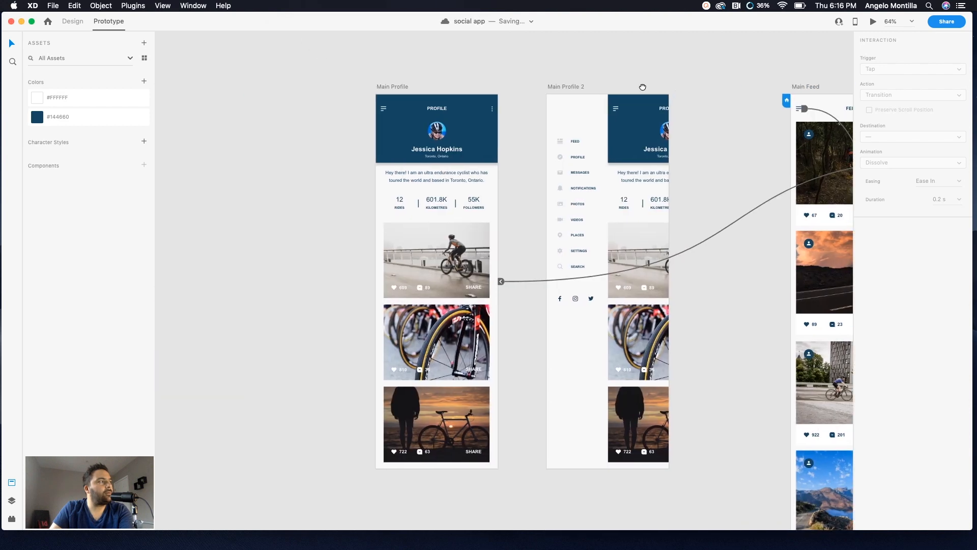
left_click(399, 84)
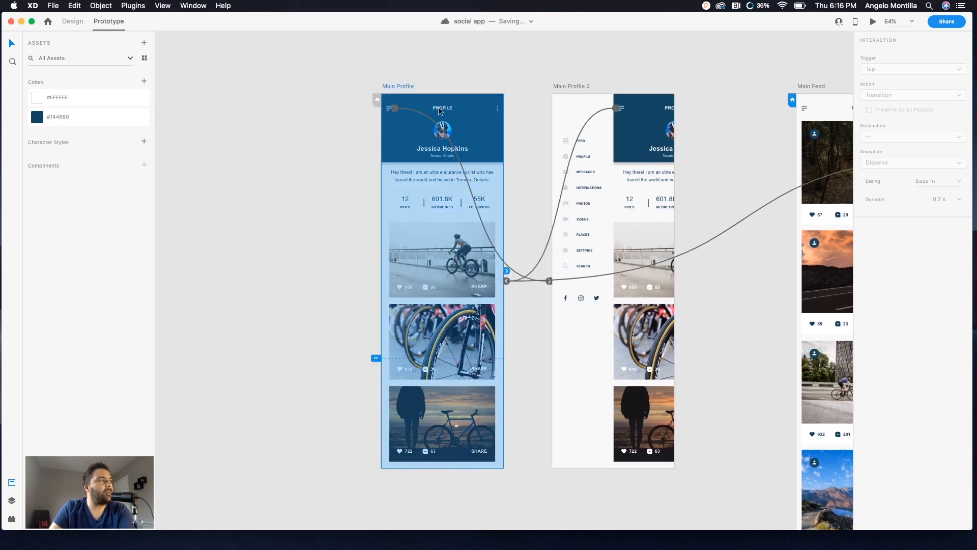
left_click(873, 21)
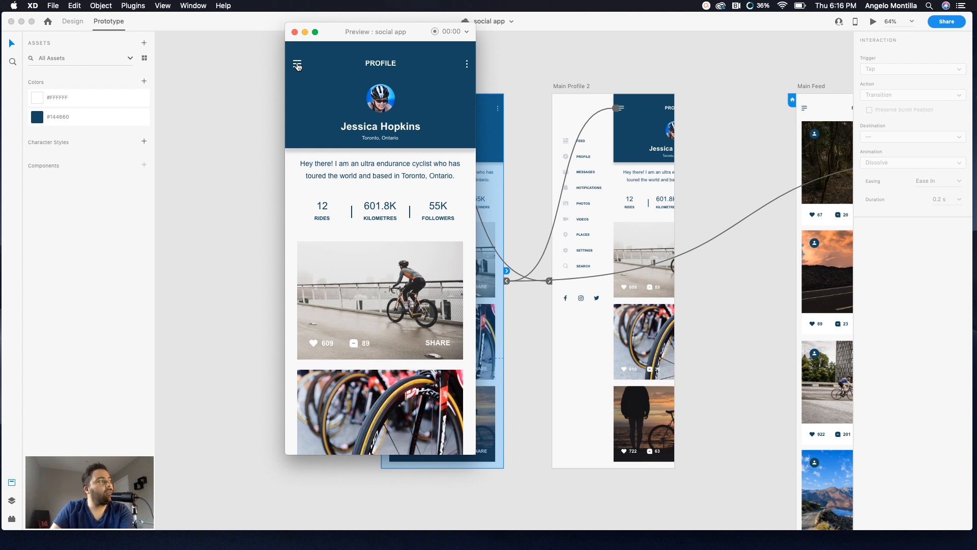
left_click(297, 65)
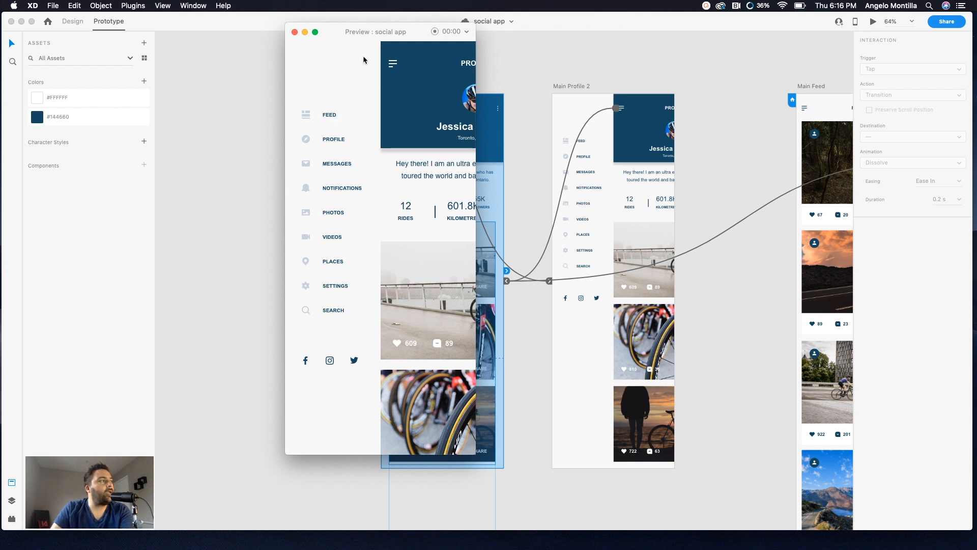
left_click(393, 67)
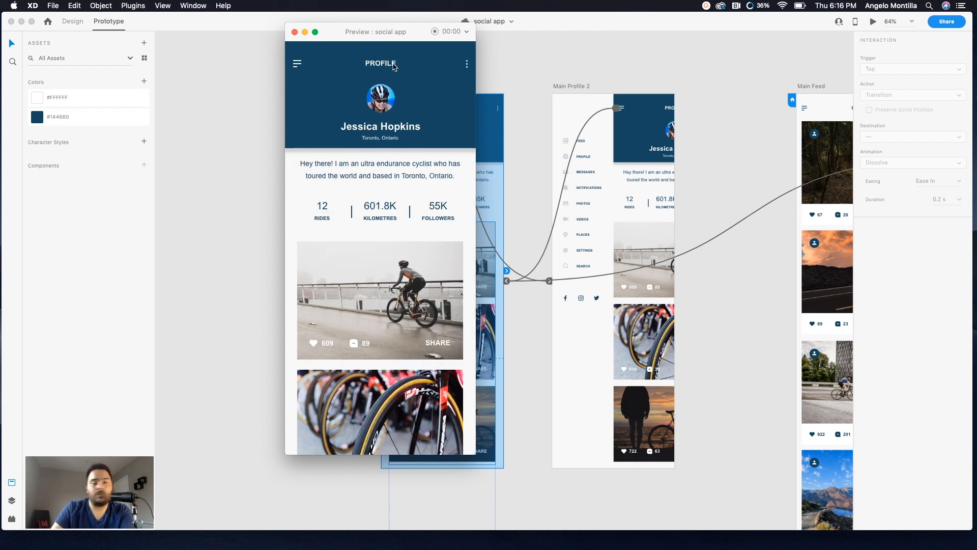
left_click(298, 65)
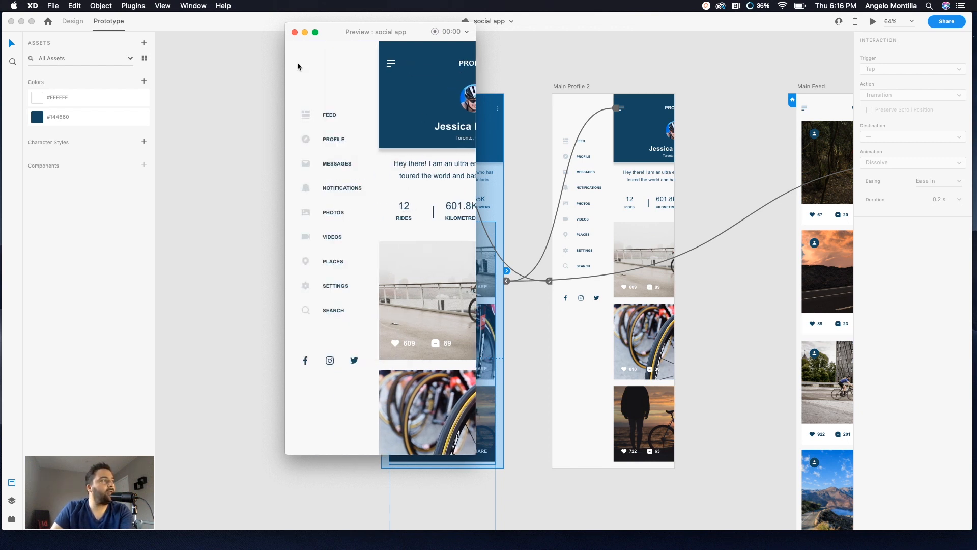
left_click(328, 118)
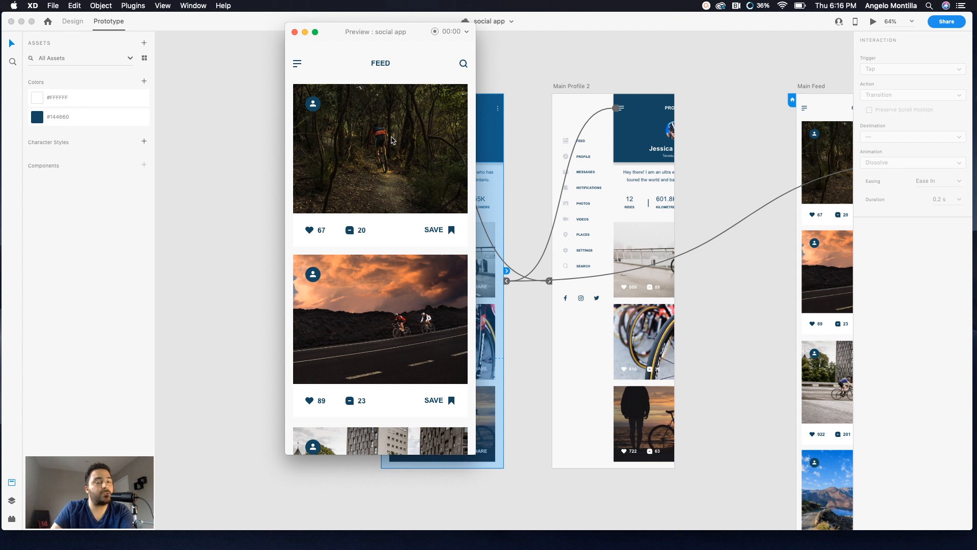
Step: In the preview, toggle the feed's side menu, tap PROFILE, and open and close the profile menu
left_click(297, 65)
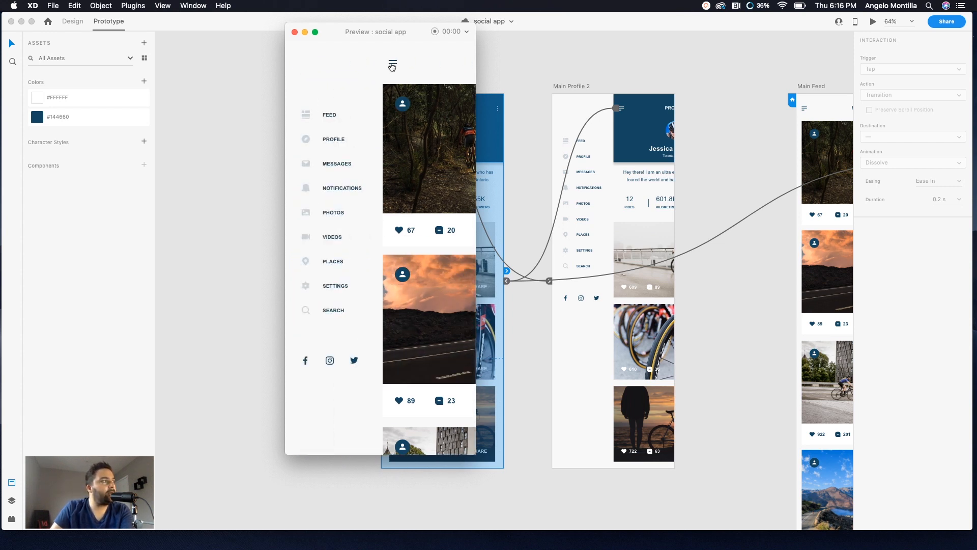
left_click(392, 63)
left_click(297, 65)
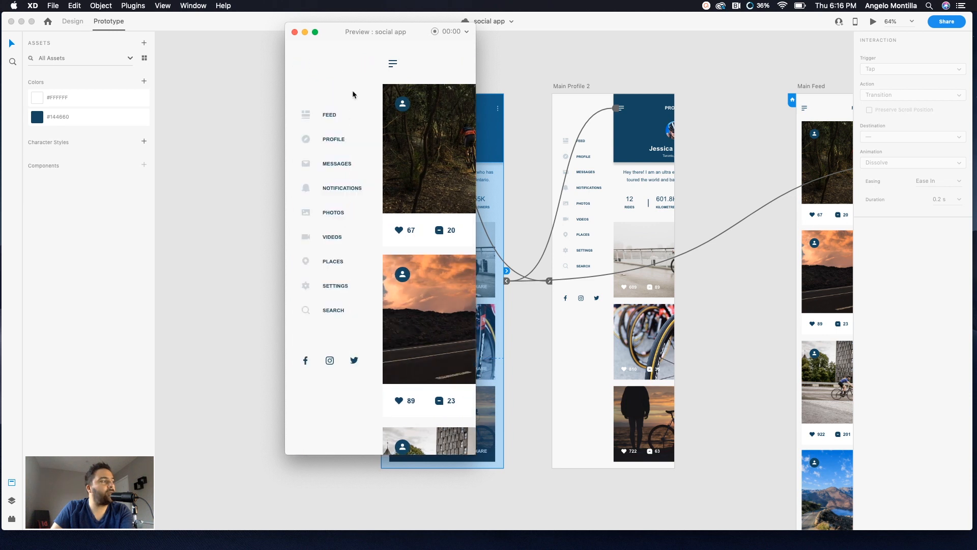
left_click(335, 138)
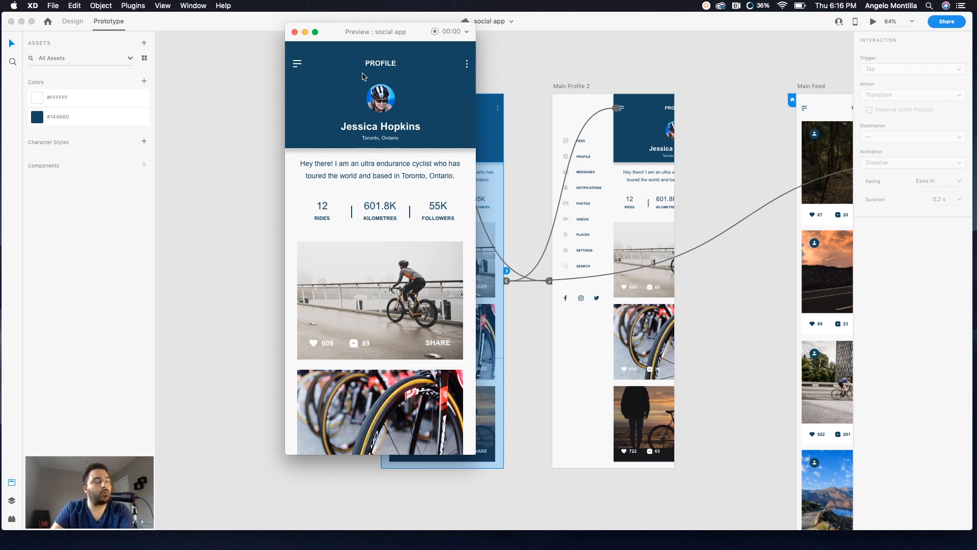
left_click(297, 64)
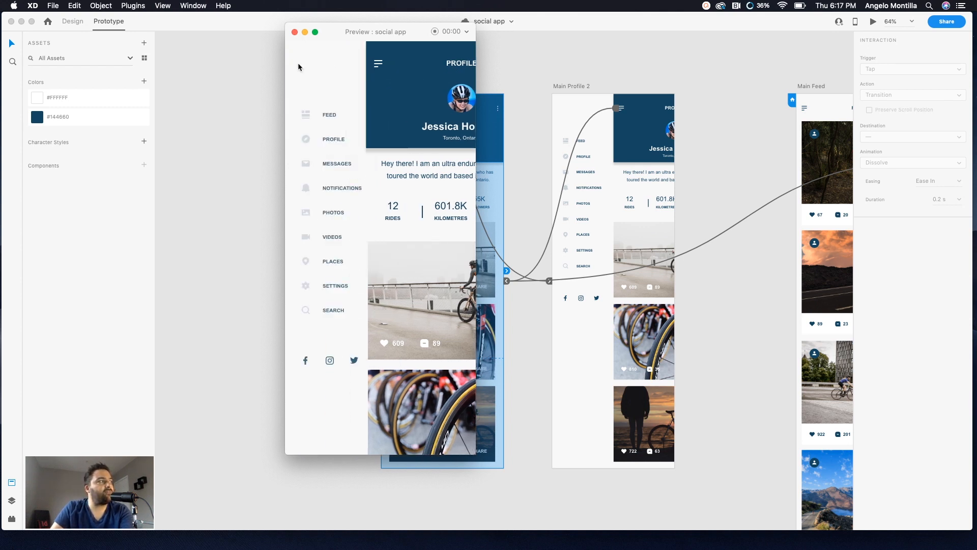
left_click(373, 70)
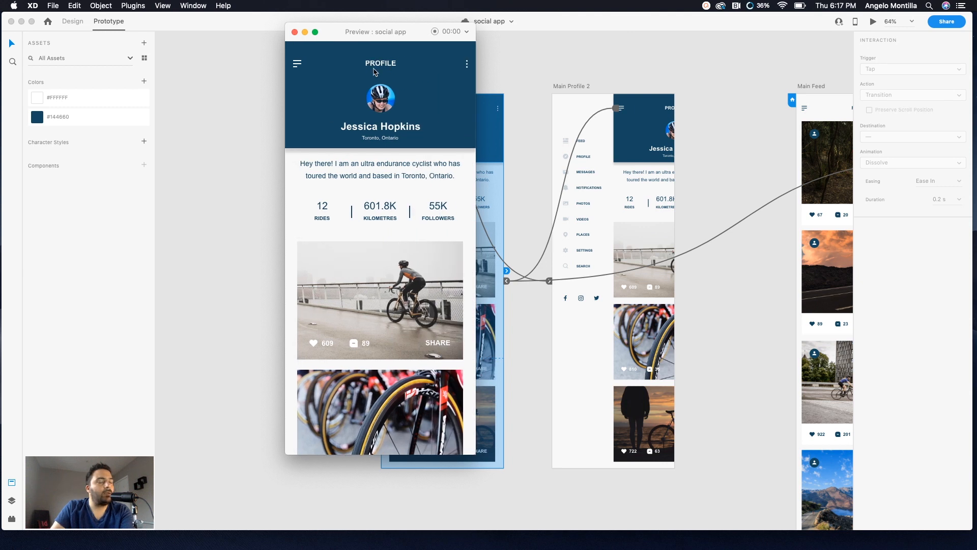